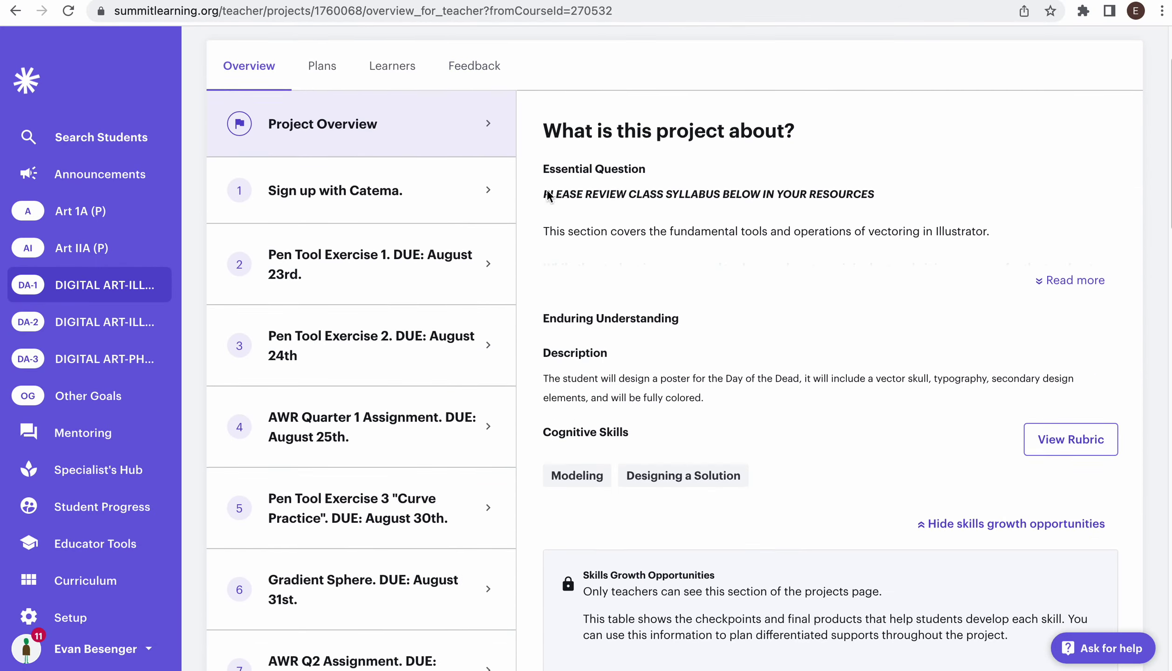
Step: Expand the Essential Question text and open the Art Poster final product details
{"action": "scroll", "coordinate": [750, 289], "scroll_direction": "down", "scroll_amount": 3}
{"action": "left_click", "coordinate": [1065, 157]}
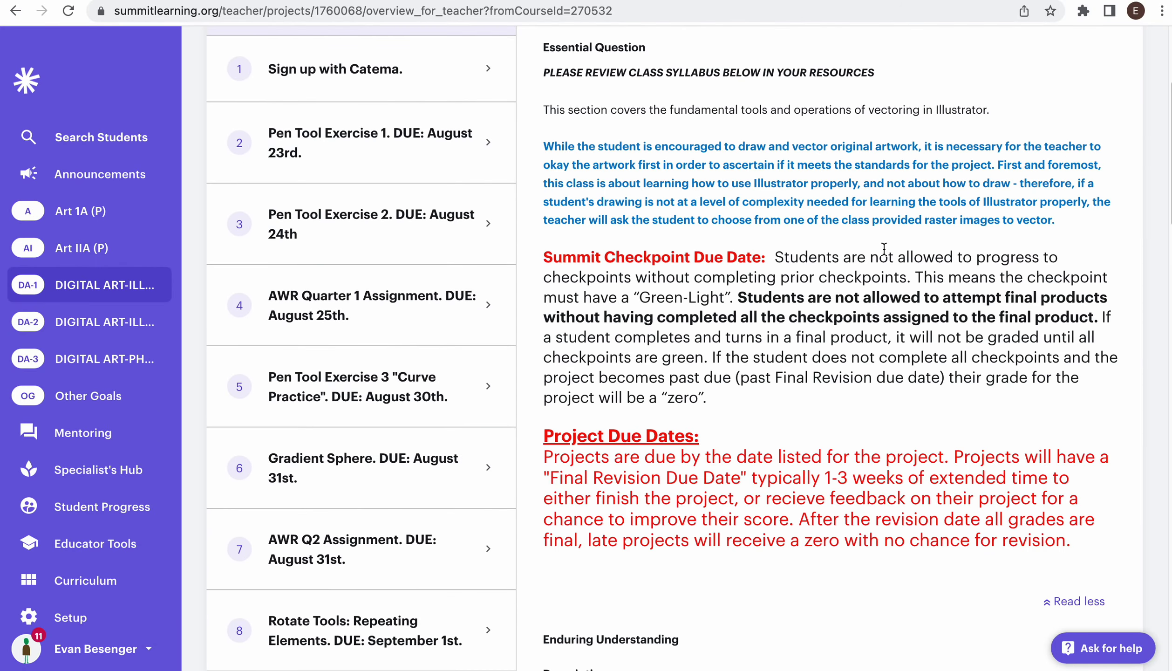
{"action": "scroll", "coordinate": [884, 248], "scroll_direction": "down", "scroll_amount": 10}
{"action": "scroll", "coordinate": [354, 242], "scroll_direction": "down", "scroll_amount": 15}
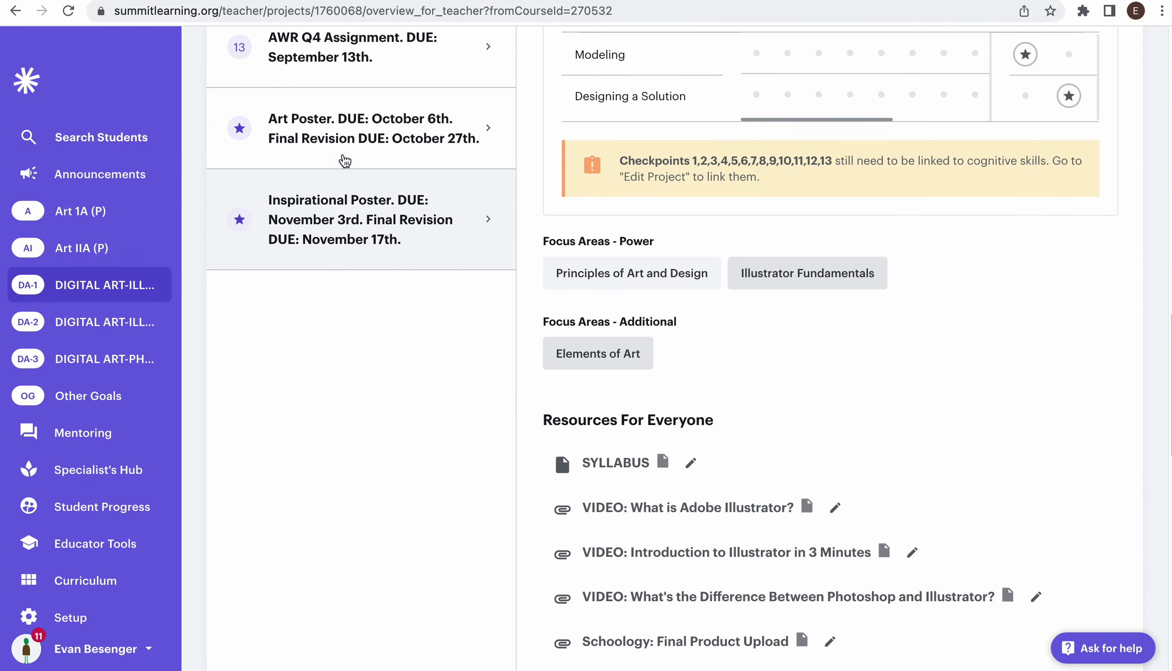
{"action": "left_click", "coordinate": [345, 142]}
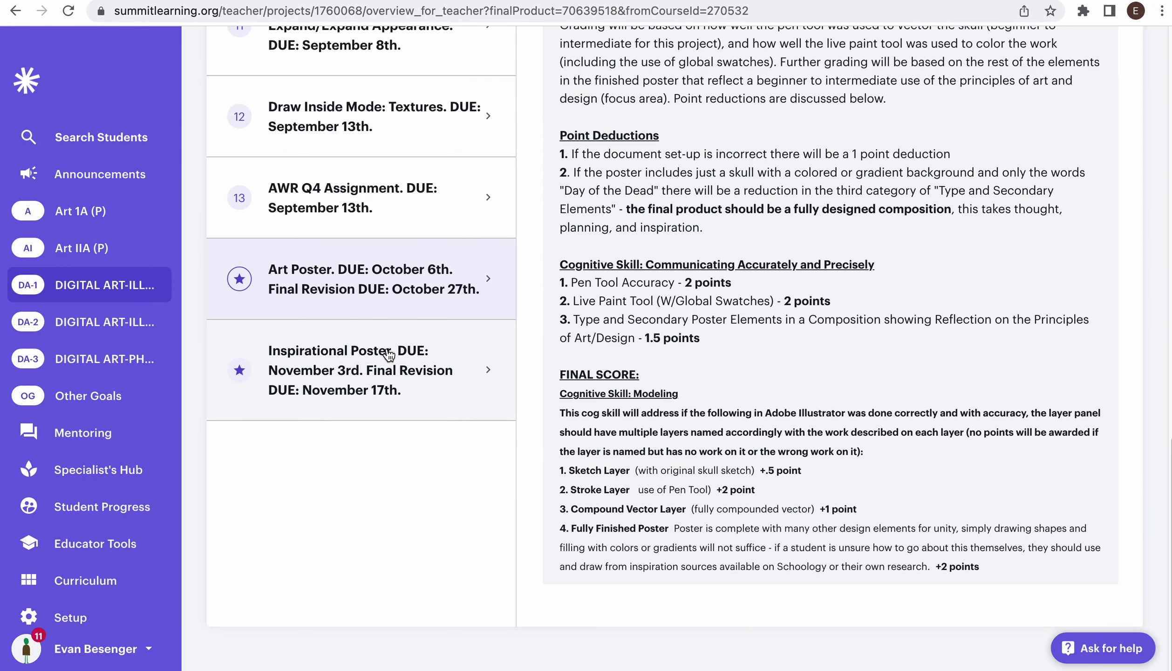
Step: Expand the Final Product description and review its Illustrator tools list, including Shape Builder Tool
{"action": "scroll", "coordinate": [1057, 398], "scroll_direction": "up", "scroll_amount": 5}
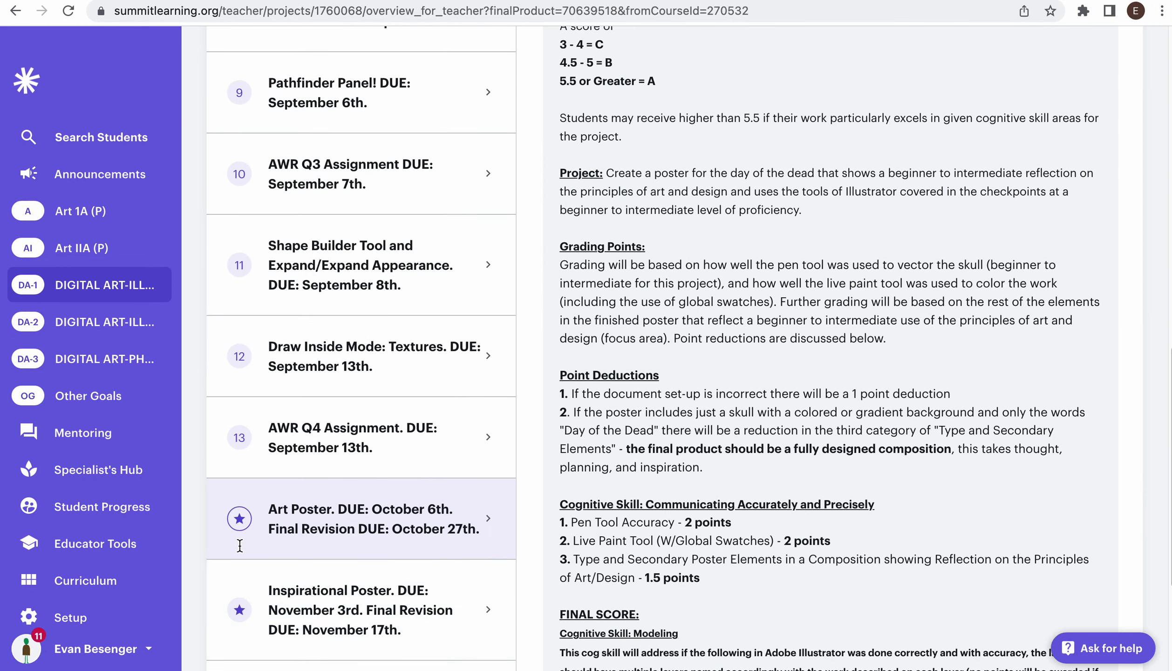
{"action": "scroll", "coordinate": [1152, 382], "scroll_direction": "up", "scroll_amount": 17}
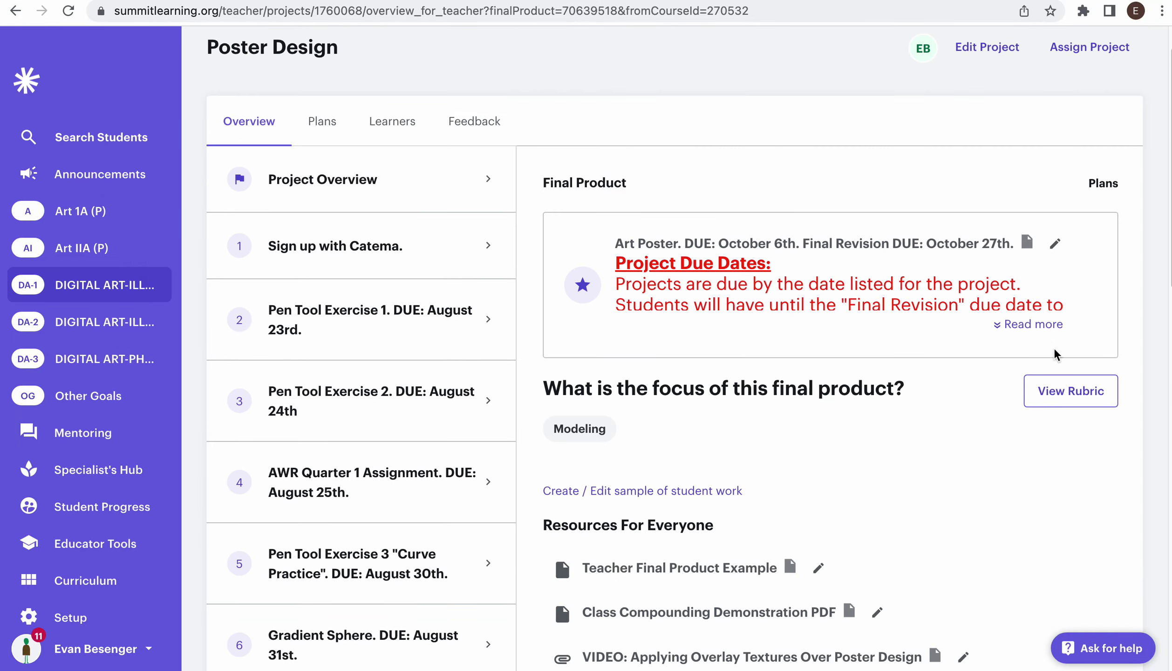
{"action": "left_click", "coordinate": [1046, 325]}
{"action": "scroll", "coordinate": [689, 302], "scroll_direction": "down", "scroll_amount": 8}
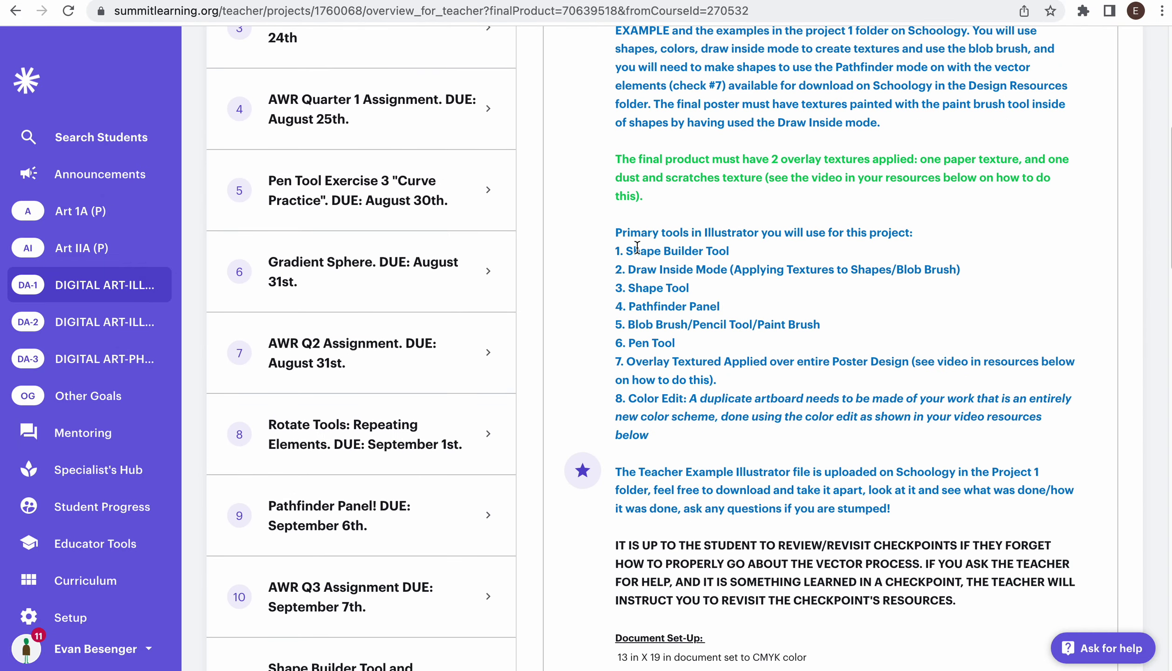
{"action": "left_click_drag", "start_coordinate": [638, 247], "coordinate": [729, 252]}
{"action": "left_click", "coordinate": [631, 299]}
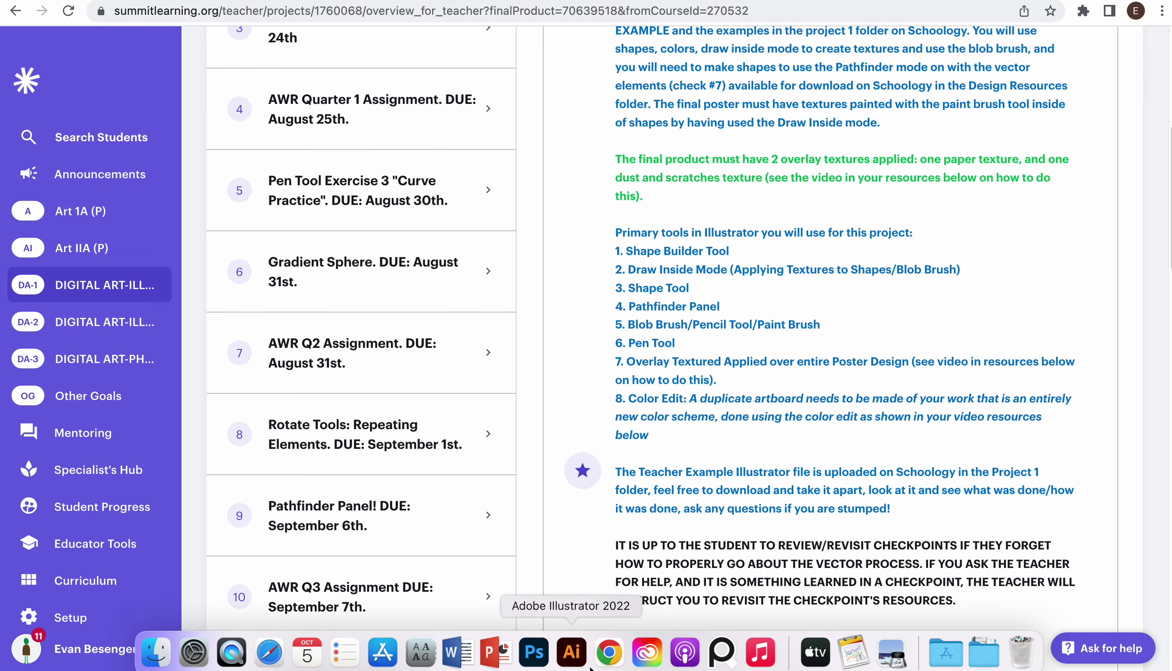
Step: Switch to Poster Design Example.ai and look over the TEXTURE, EDIT>COLOR and recoloured poster artboards
{"action": "left_click", "coordinate": [573, 654]}
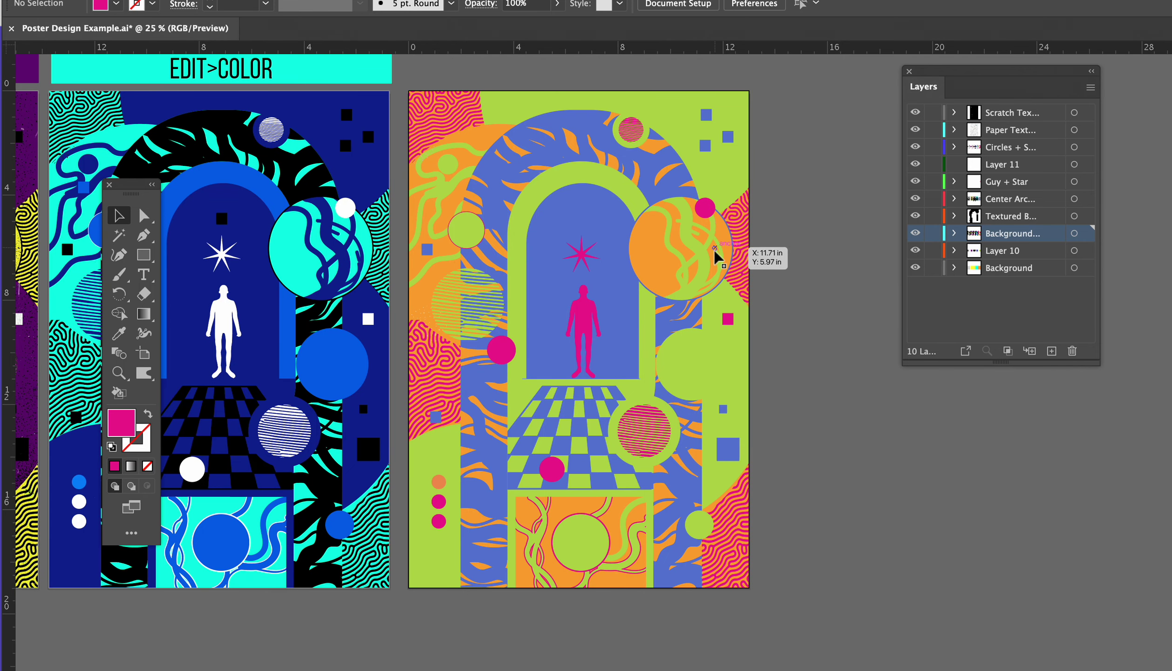
{"action": "scroll", "coordinate": [677, 271], "scroll_direction": "left", "scroll_amount": 6}
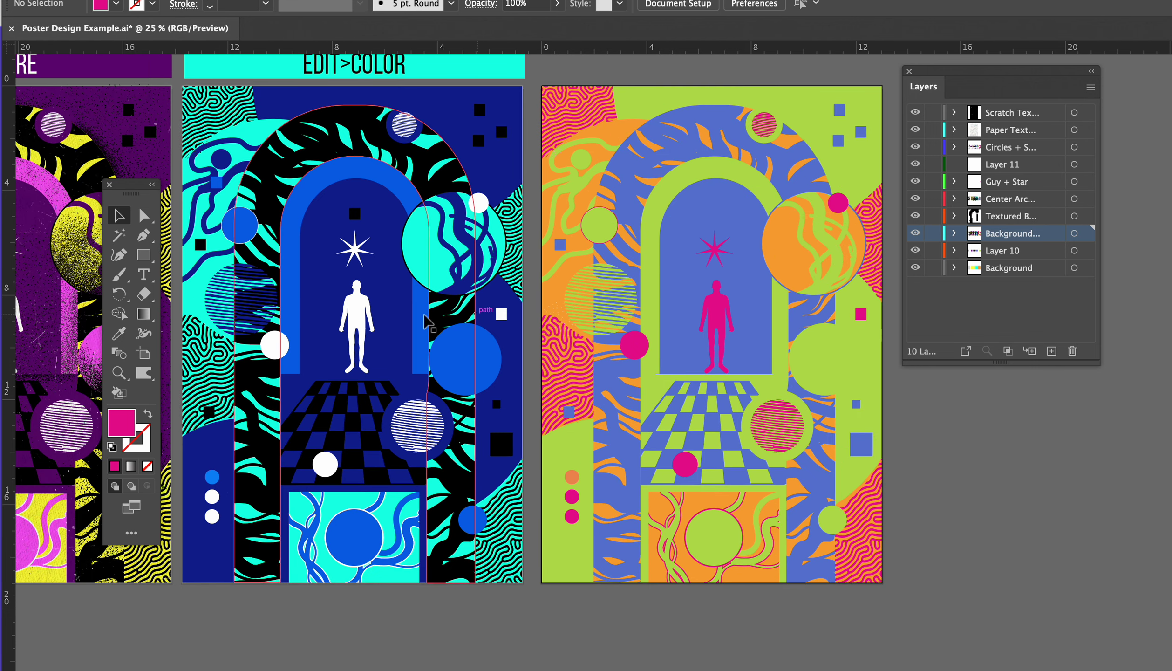
{"action": "scroll", "coordinate": [342, 238], "scroll_direction": "left", "scroll_amount": 5}
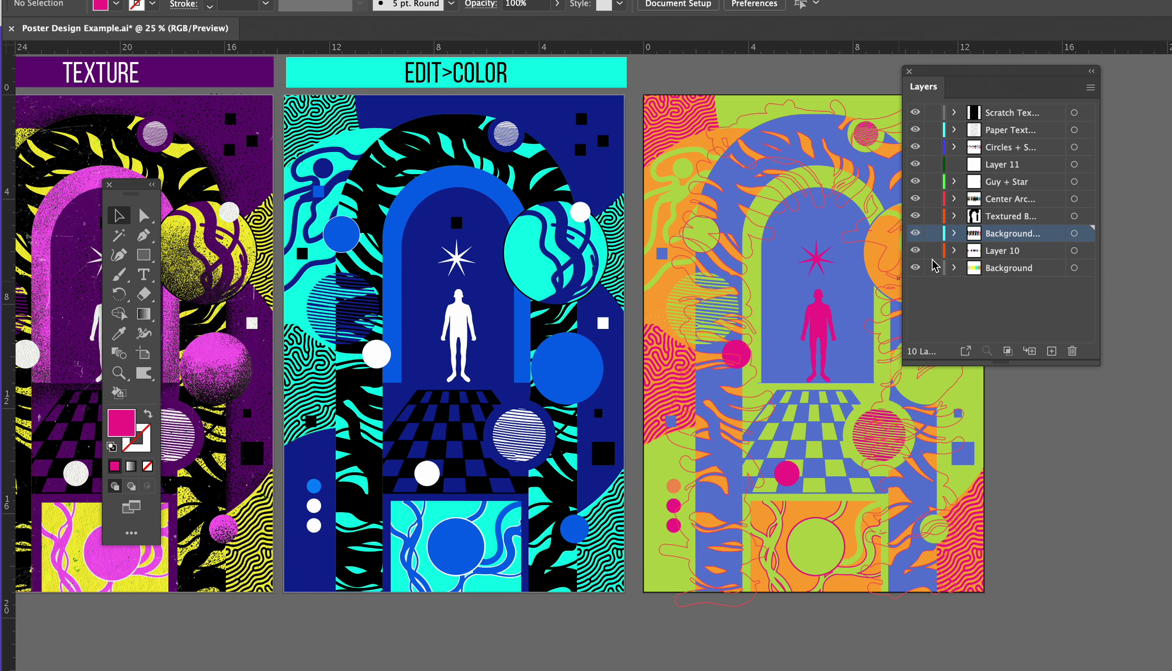
{"action": "scroll", "coordinate": [450, 282], "scroll_direction": "right", "scroll_amount": 10}
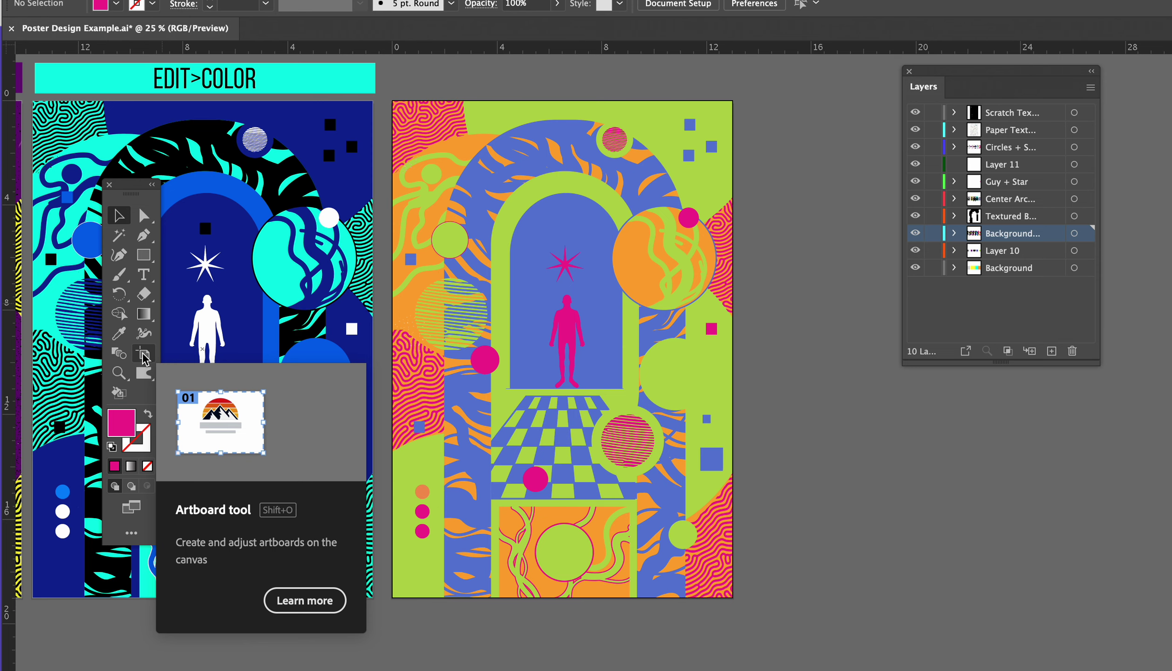
Step: With the Artboard tool, select the EDIT>COLOR poster's artboard and zoom out
{"action": "left_click", "coordinate": [145, 355]}
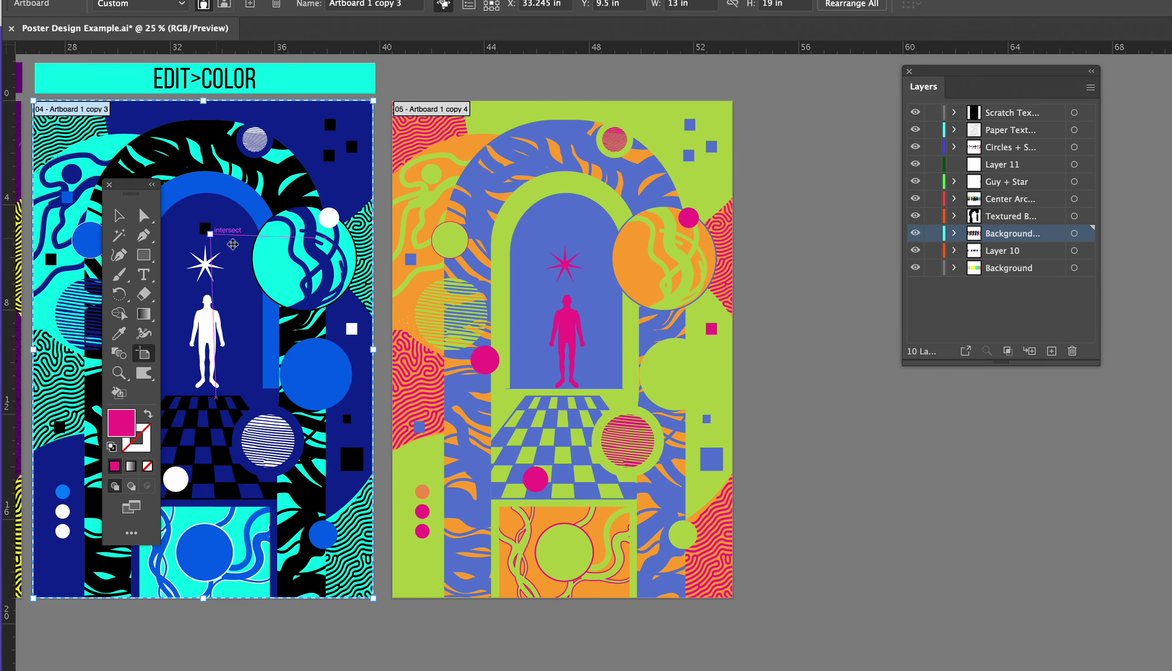
{"action": "scroll", "coordinate": [318, 325], "scroll_direction": "left", "scroll_amount": 10}
{"action": "left_click", "coordinate": [629, 323]}
{"action": "left_click", "coordinate": [801, 396]}
{"action": "scroll", "coordinate": [802, 396], "scroll_direction": "right", "scroll_amount": 10}
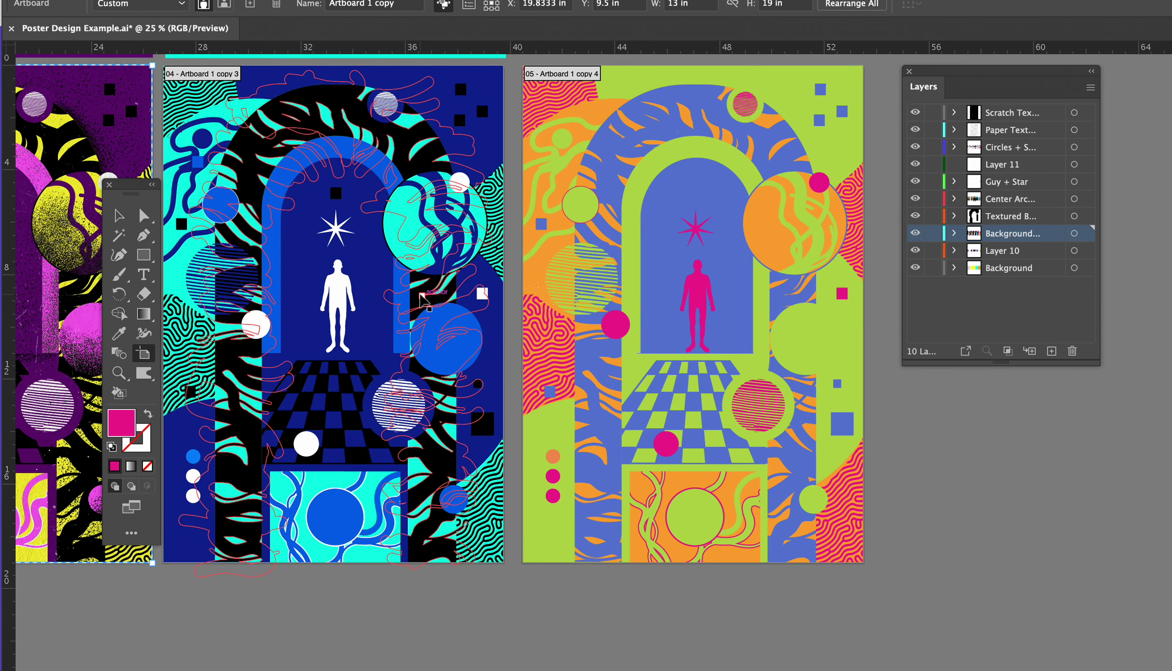
{"action": "scroll", "coordinate": [421, 294], "scroll_direction": "up", "scroll_amount": 2}
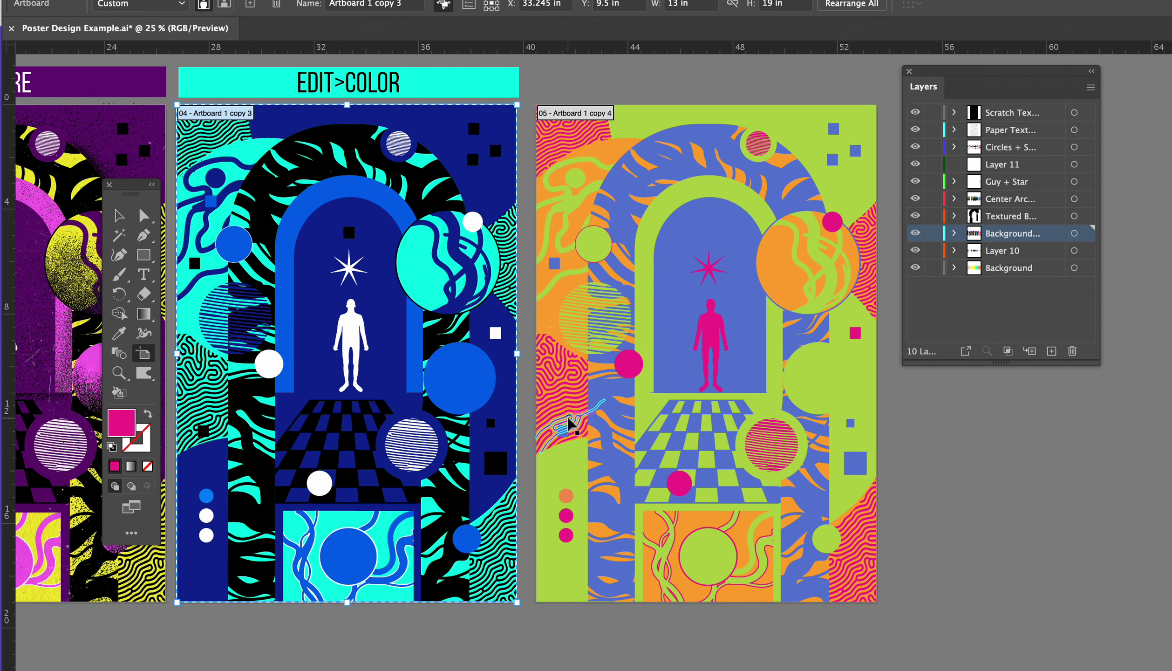
{"action": "key", "text": "super+minus"}
{"action": "scroll", "coordinate": [567, 417], "scroll_direction": "right", "scroll_amount": 5}
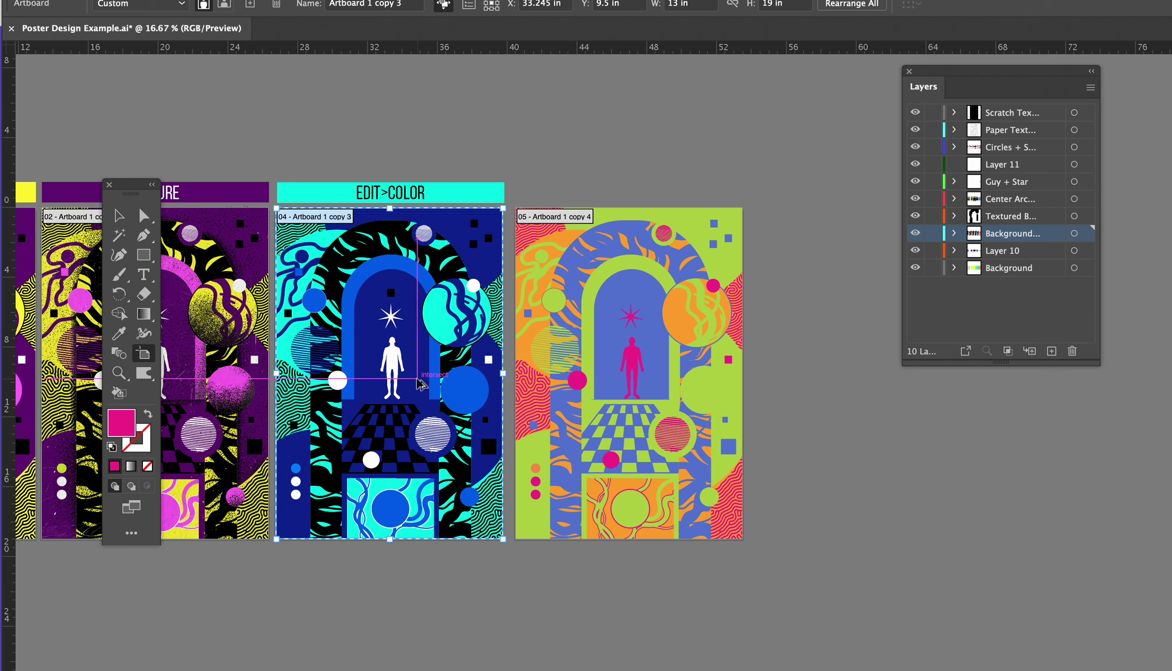
Step: Copy the EDIT>COLOR artboard to the far right as Artboard 1 copy 5
{"action": "left_click_drag", "start_coordinate": [430, 379], "coordinate": [902, 378]}
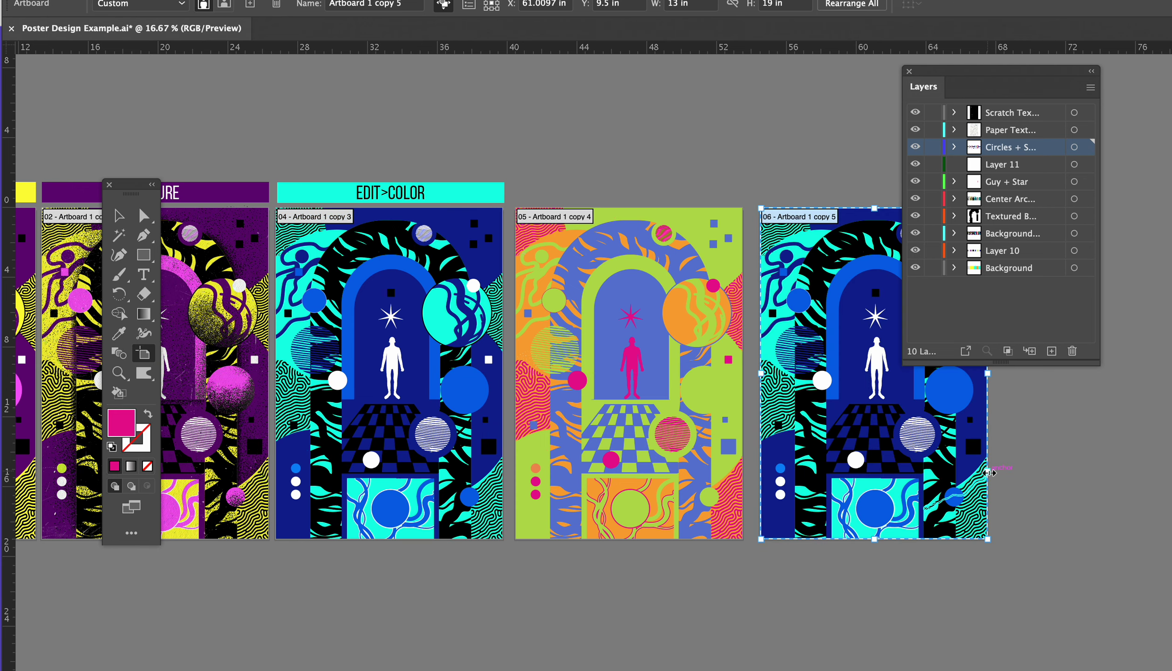
{"action": "key", "text": "Escape"}
{"action": "left_click_drag", "start_coordinate": [1041, 485], "coordinate": [743, 469]}
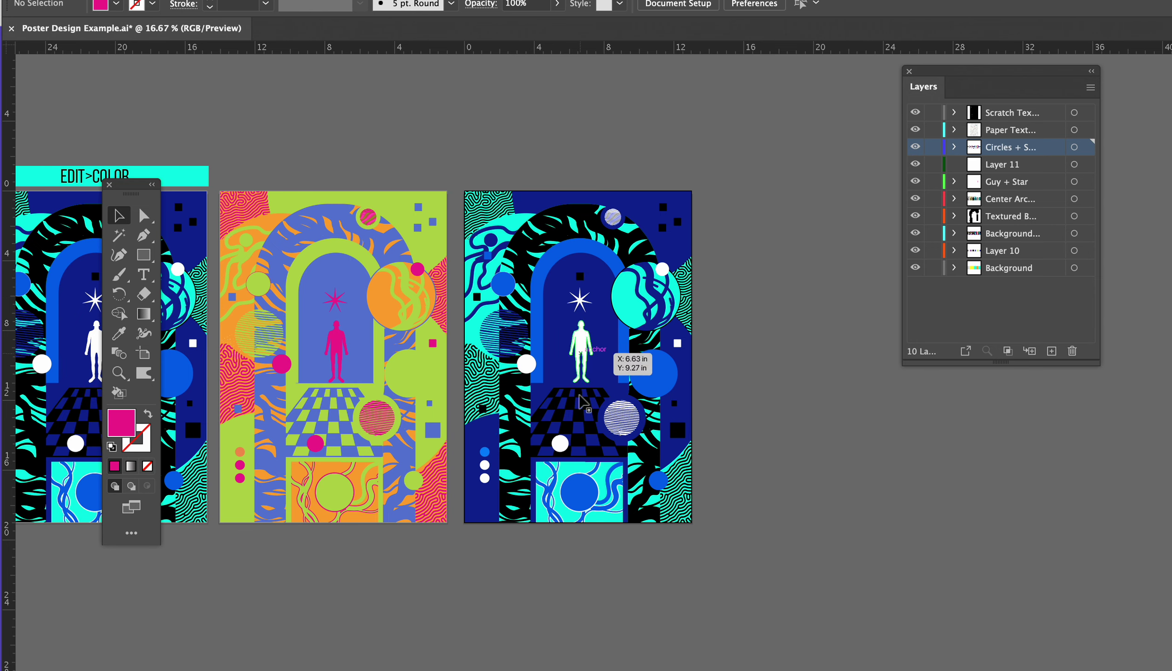
Step: Marquee-select all artwork on the new poster copy and open Edit > Edit Colors > Recolor Artwork
{"action": "scroll", "coordinate": [657, 345], "scroll_direction": "up", "scroll_amount": 1}
{"action": "left_click_drag", "start_coordinate": [656, 341], "coordinate": [734, 383]}
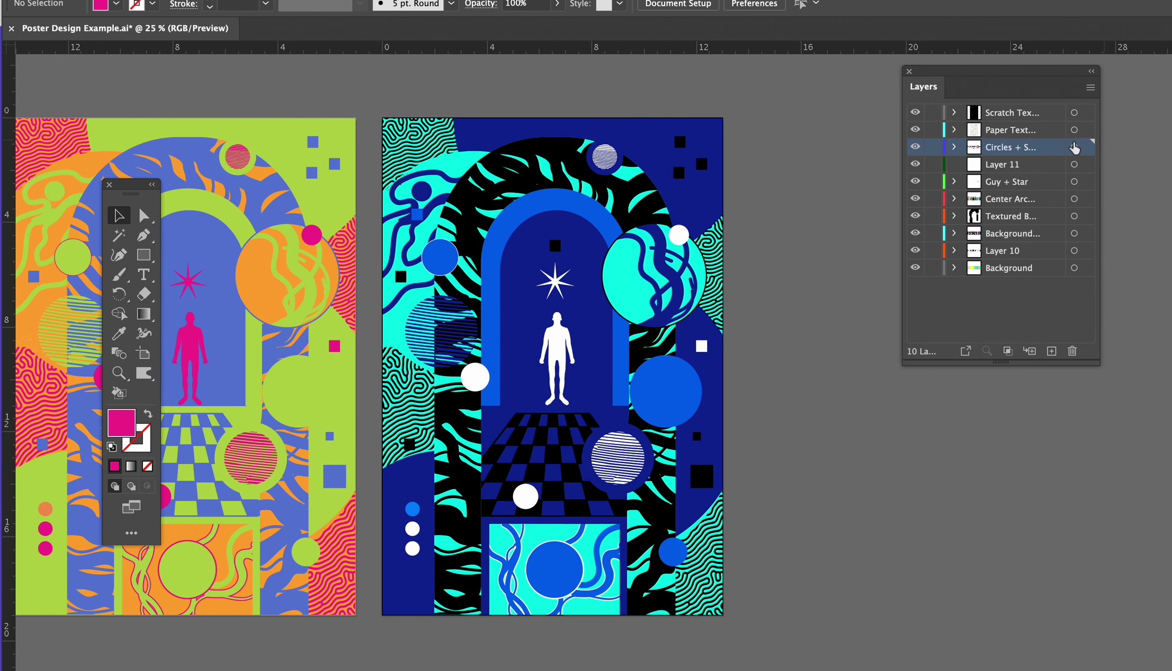
{"action": "left_click", "coordinate": [1076, 150]}
{"action": "left_click", "coordinate": [832, 431]}
{"action": "left_click_drag", "start_coordinate": [376, 108], "coordinate": [737, 630]}
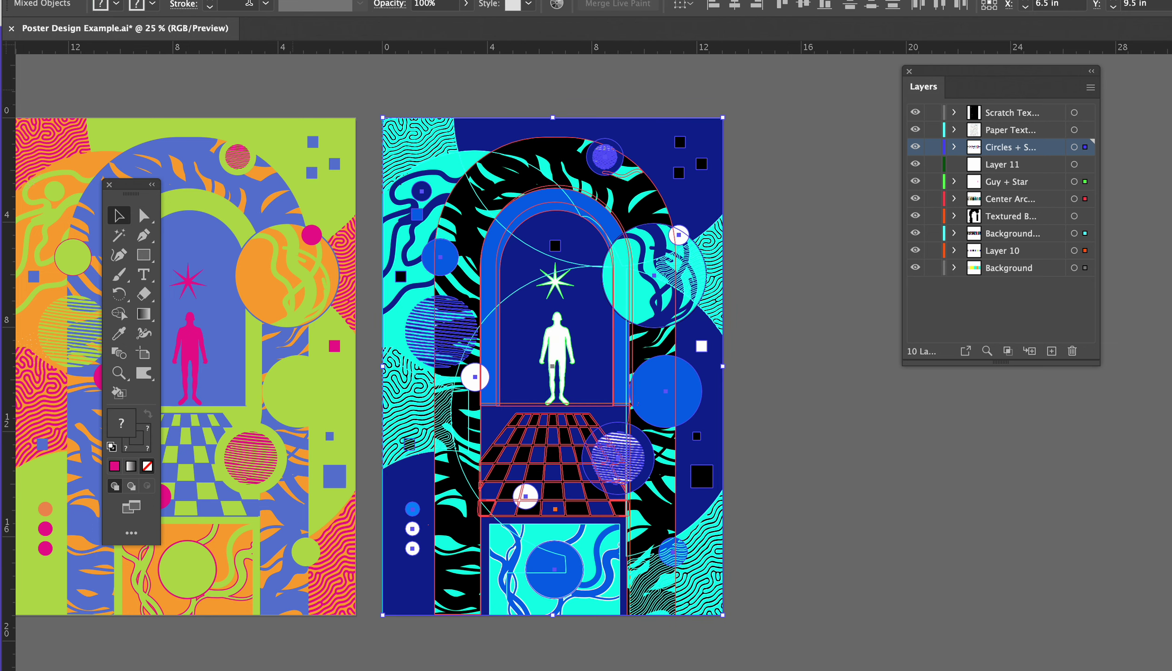
{"action": "left_click", "coordinate": [147, 0]}
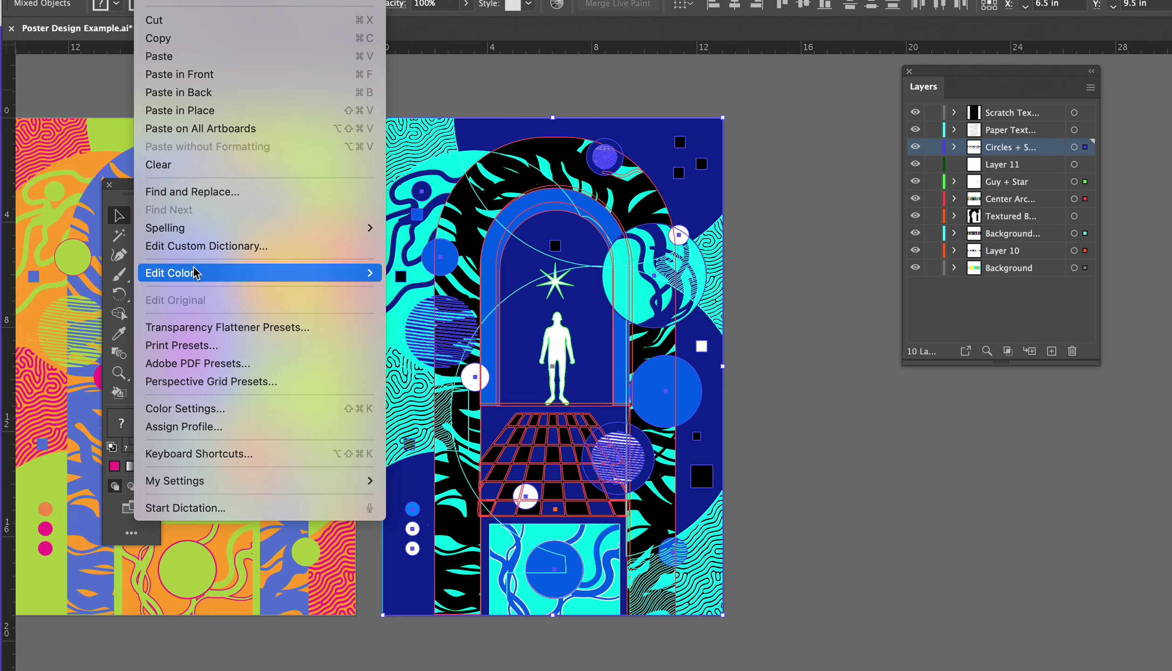
{"action": "mouse_move", "coordinate": [191, 272]}
{"action": "left_click", "coordinate": [477, 276]}
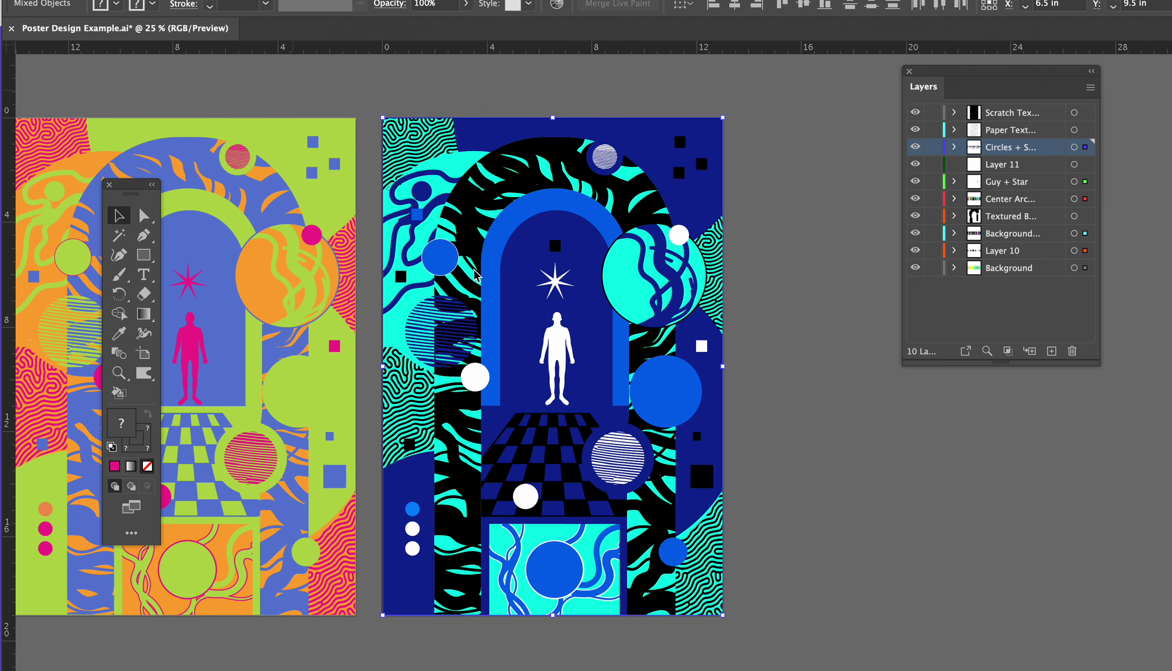
Step: Shift the poster's cyan and blue to green on the Recolor Artwork wheel
{"action": "left_click_drag", "start_coordinate": [795, 95], "coordinate": [815, 81]}
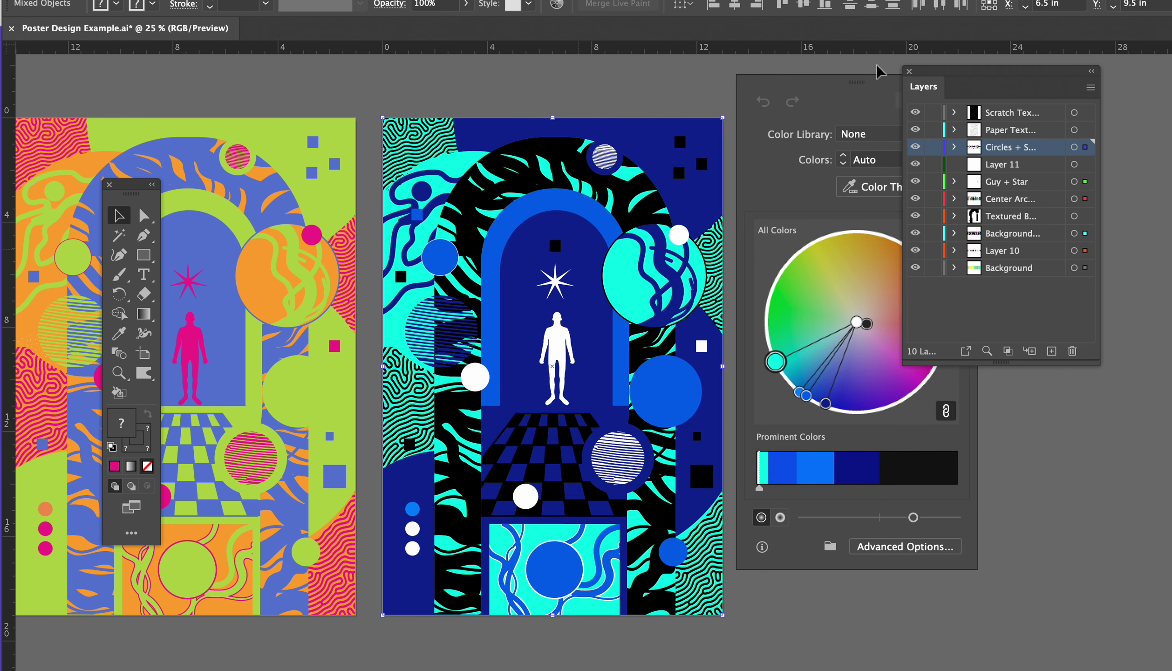
{"action": "left_click_drag", "start_coordinate": [941, 76], "coordinate": [1052, 57]}
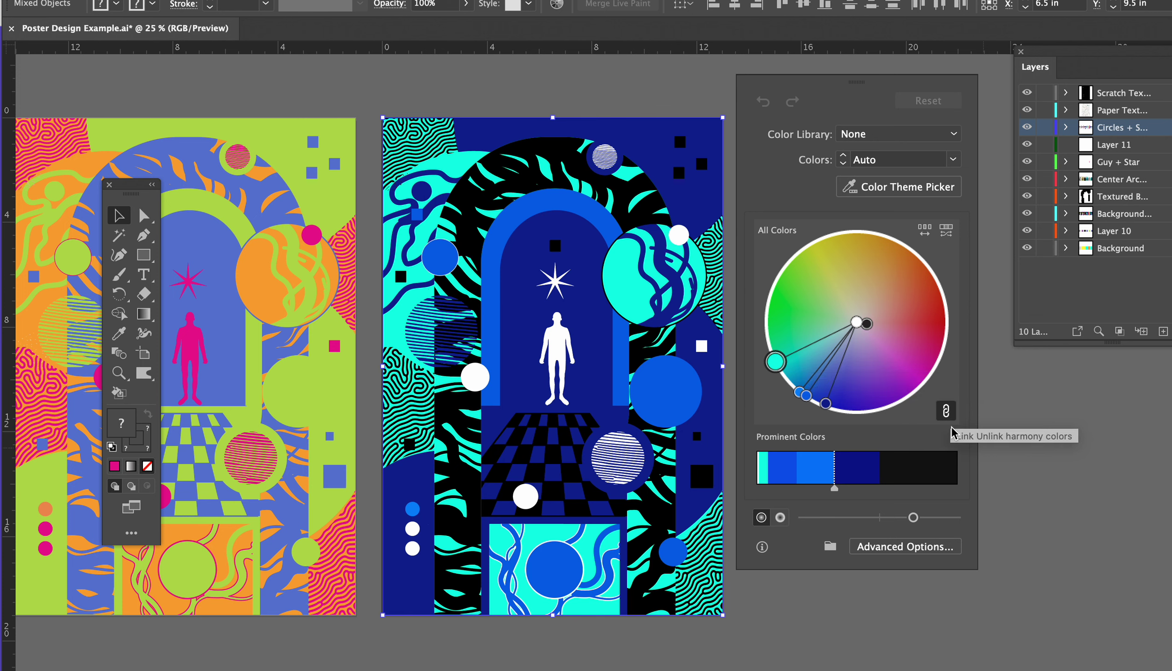
{"action": "left_click_drag", "start_coordinate": [776, 362], "coordinate": [821, 243]}
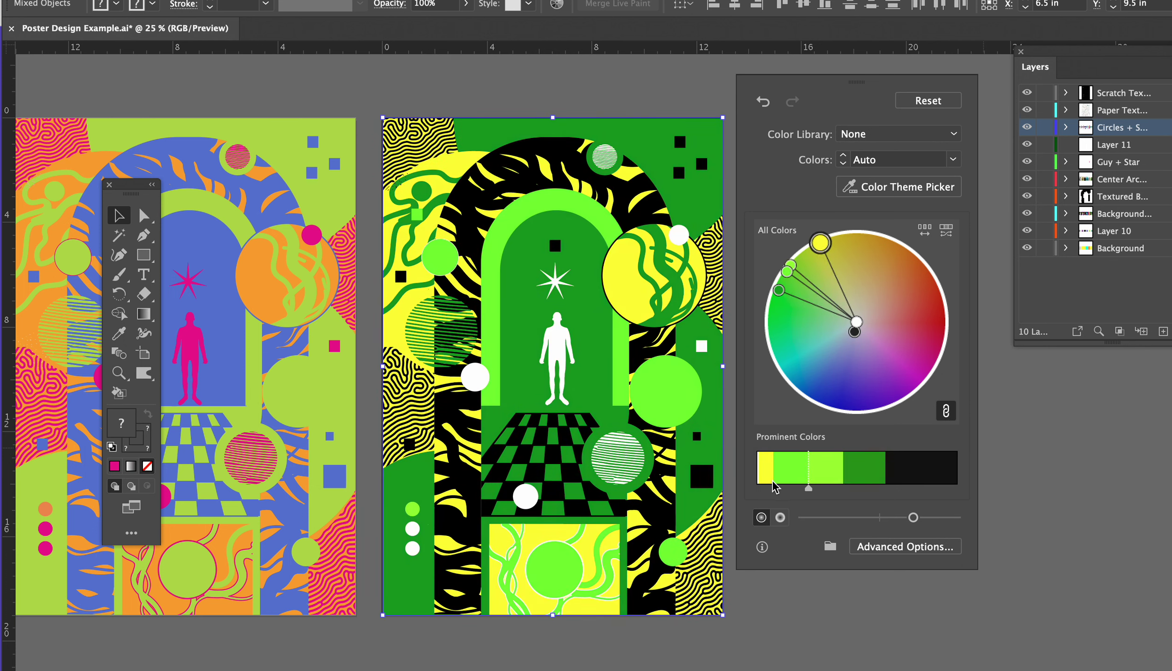
Step: With harmony colours unlinked, turn the yellow accents magenta, then relink them
{"action": "left_click", "coordinate": [946, 419]}
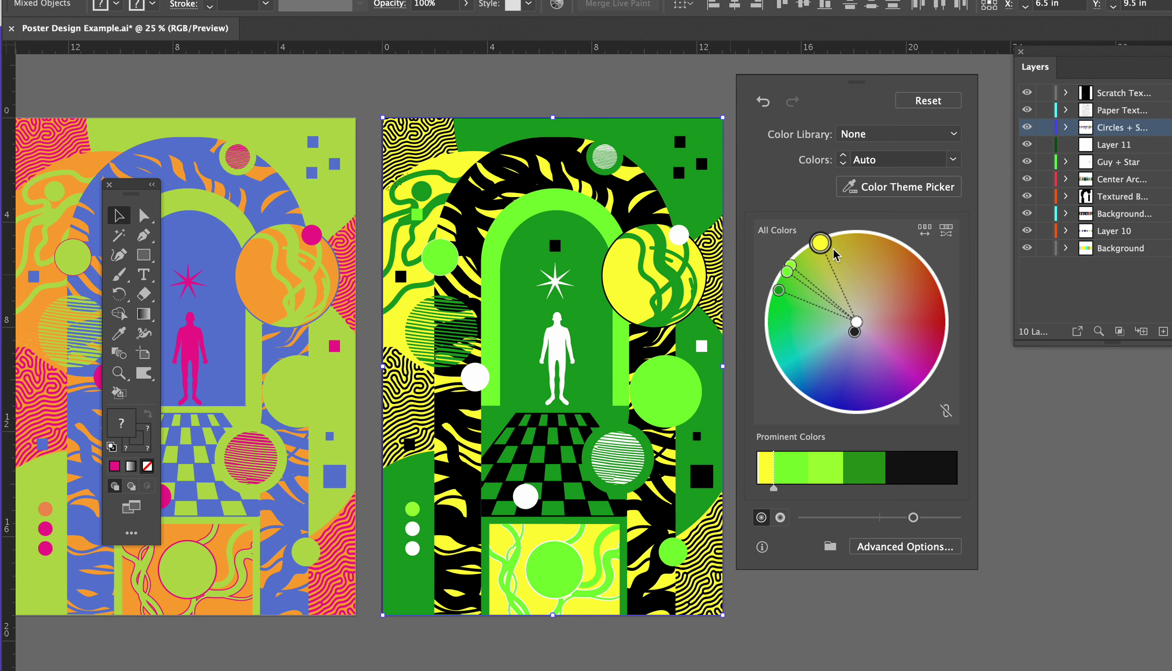
{"action": "left_click_drag", "start_coordinate": [821, 242], "coordinate": [908, 374]}
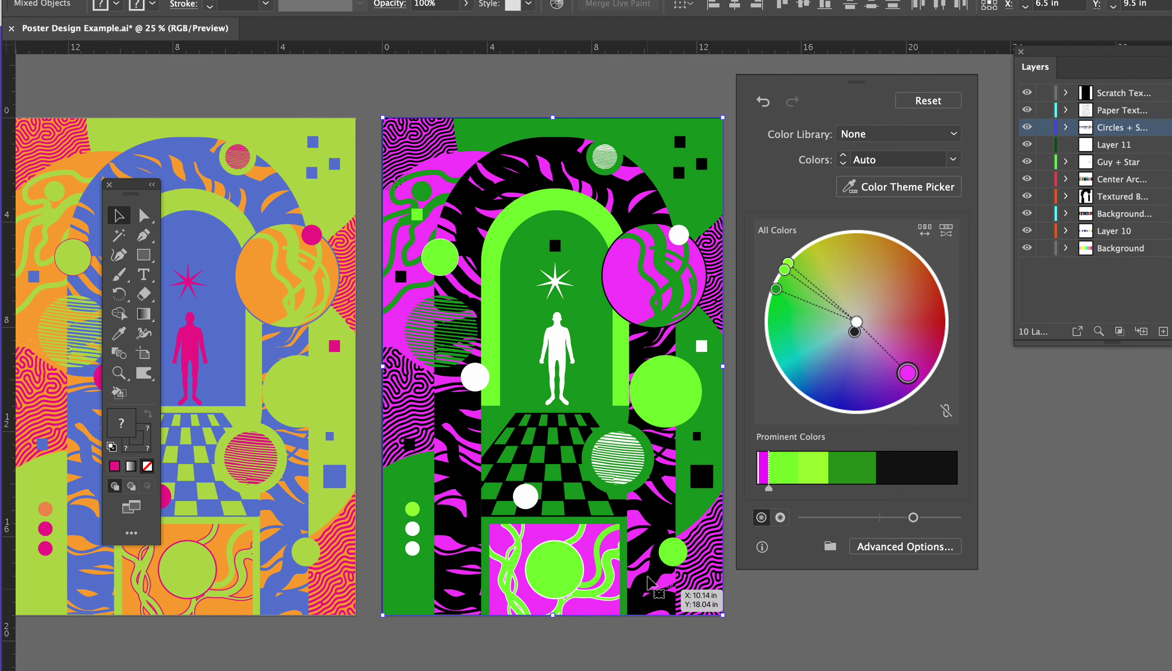
{"action": "left_click", "coordinate": [948, 412]}
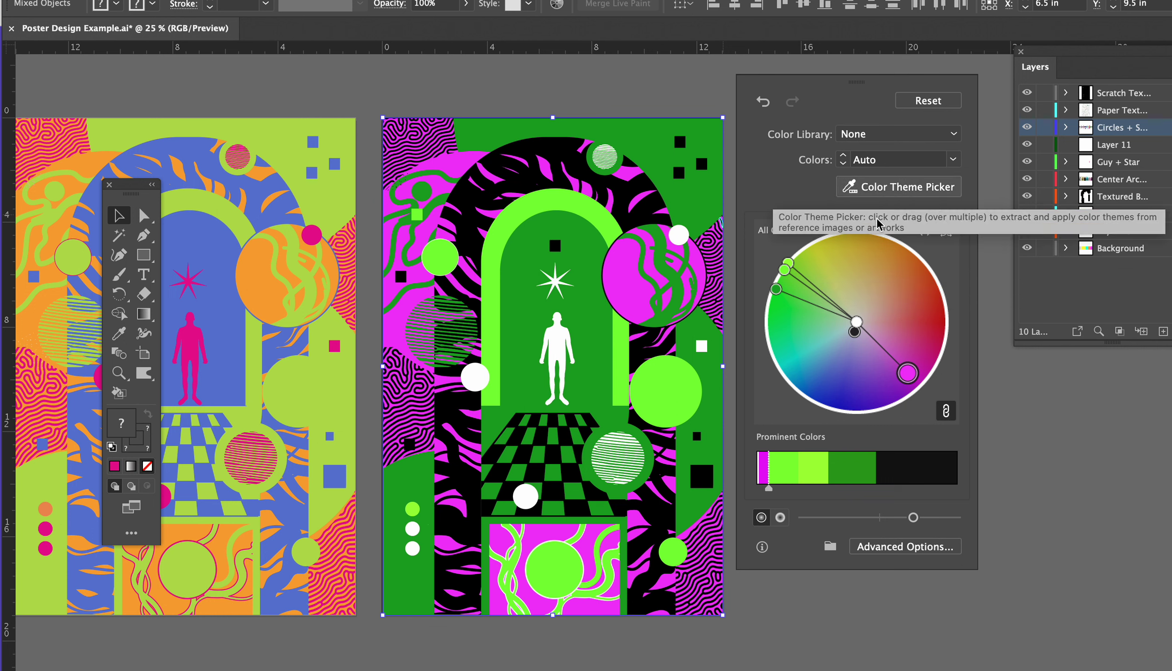
{"action": "scroll", "coordinate": [698, 471], "scroll_direction": "right", "scroll_amount": 5}
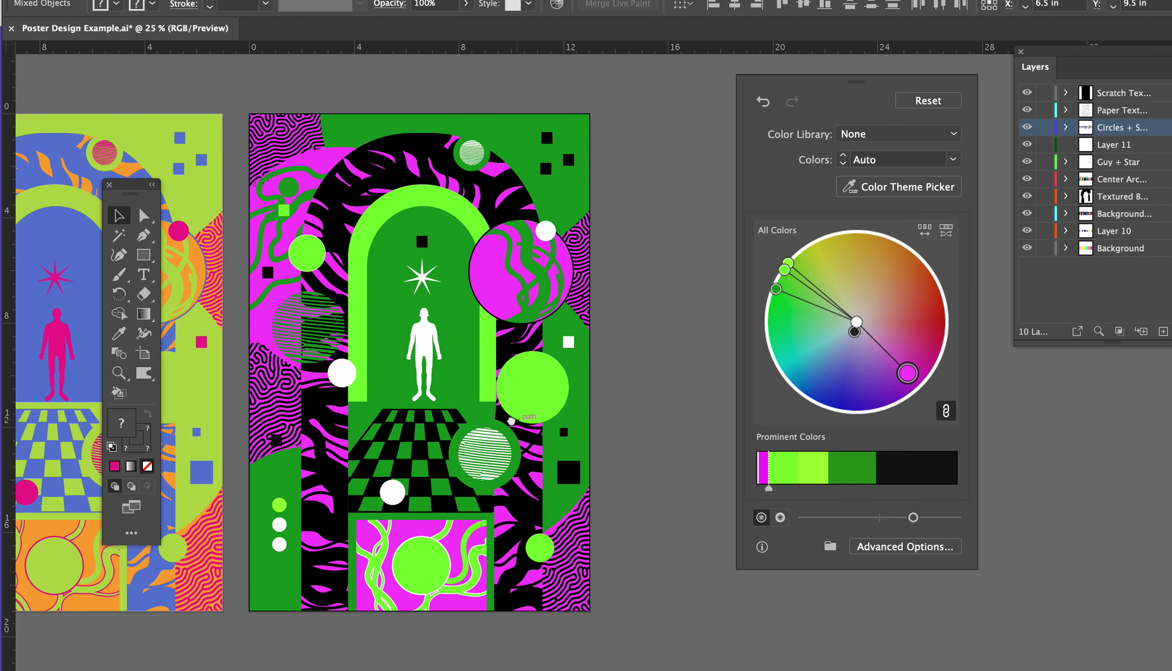
{"action": "scroll", "coordinate": [510, 420], "scroll_direction": "right", "scroll_amount": 1}
Step: Place the sunset photo AdobeStock_371682638.jpg from the Desktop's Photography folder
{"action": "left_click", "coordinate": [117, 1]}
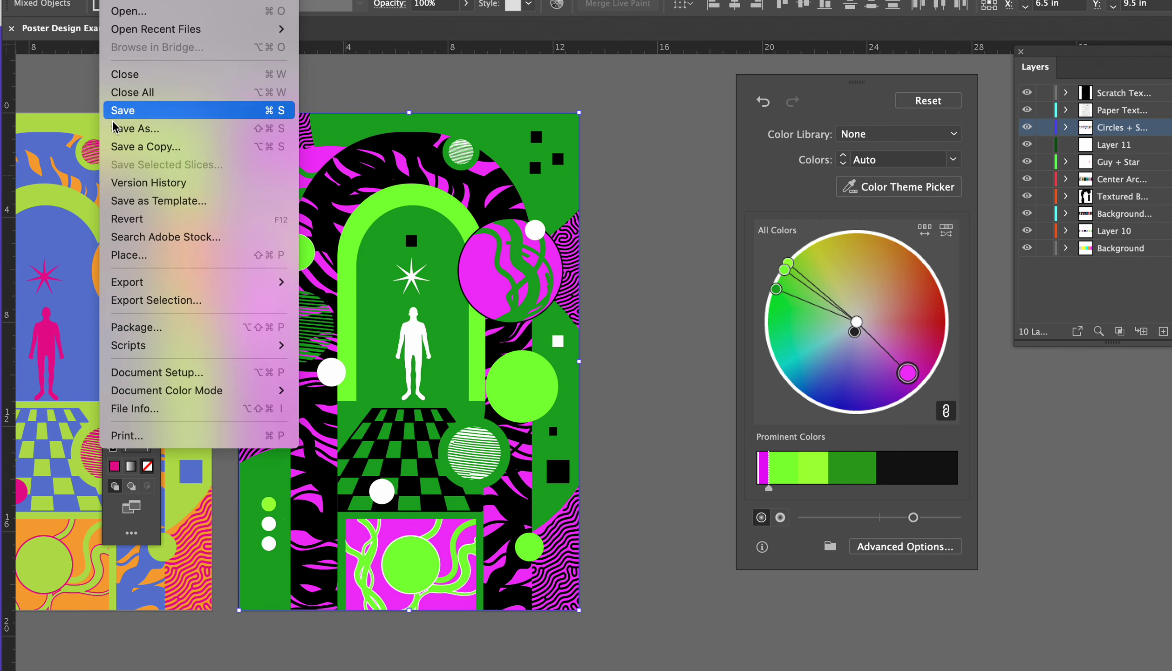
{"action": "left_click", "coordinate": [140, 260]}
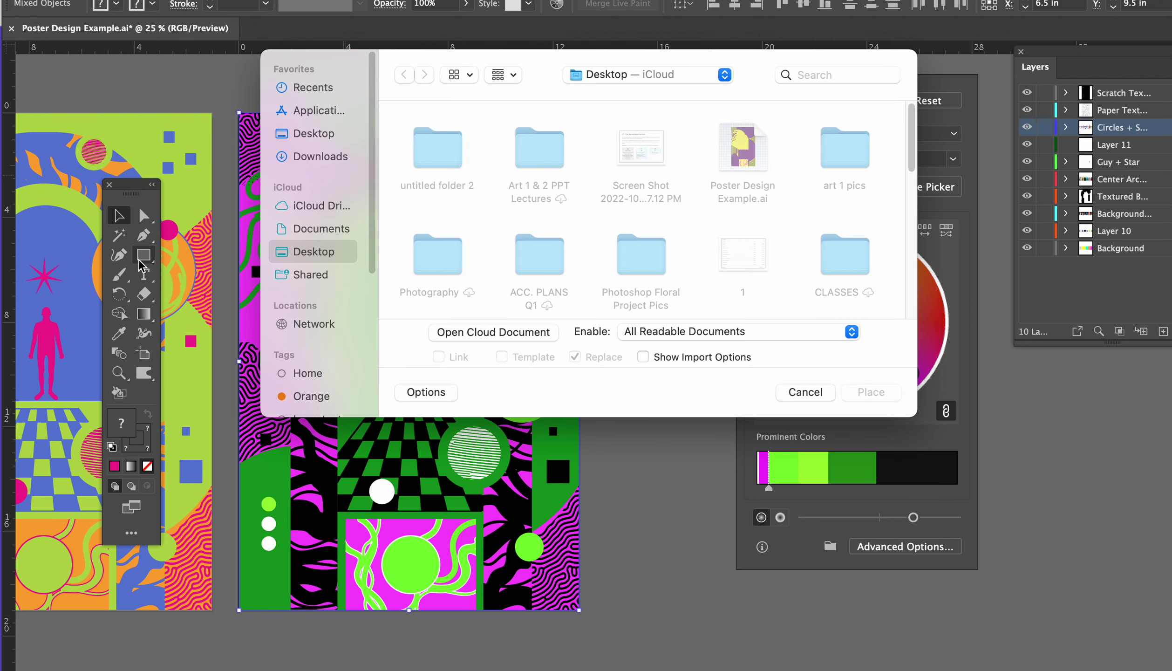
{"action": "left_click", "coordinate": [324, 140]}
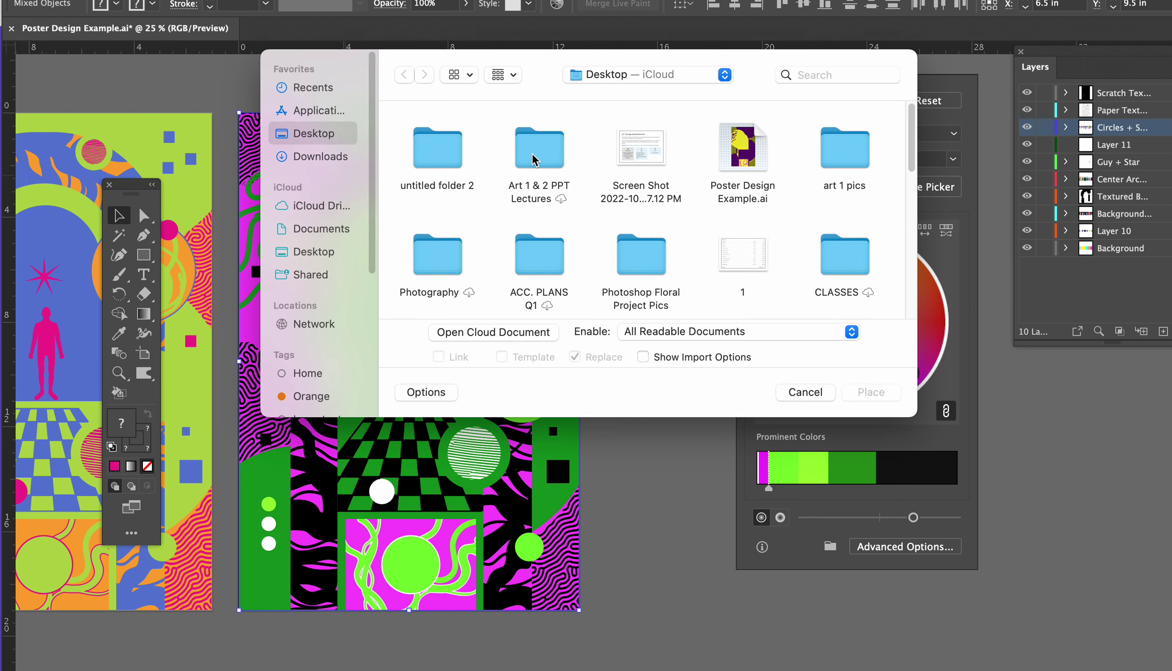
{"action": "scroll", "coordinate": [794, 169], "scroll_direction": "down", "scroll_amount": 2}
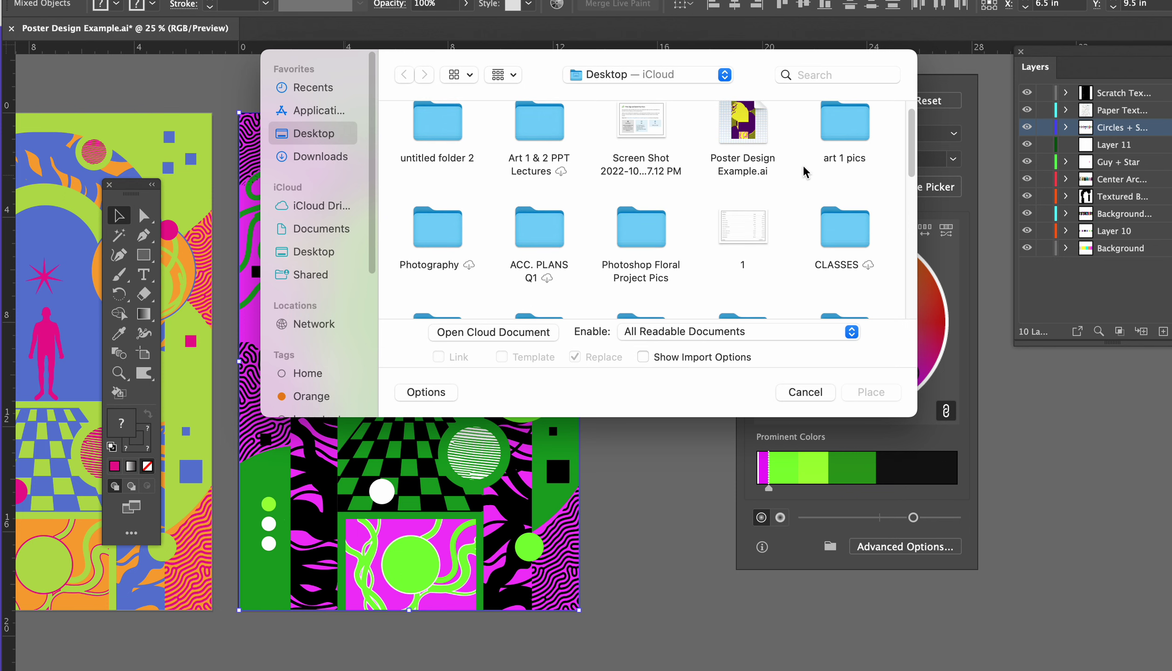
{"action": "scroll", "coordinate": [806, 172], "scroll_direction": "down", "scroll_amount": 5}
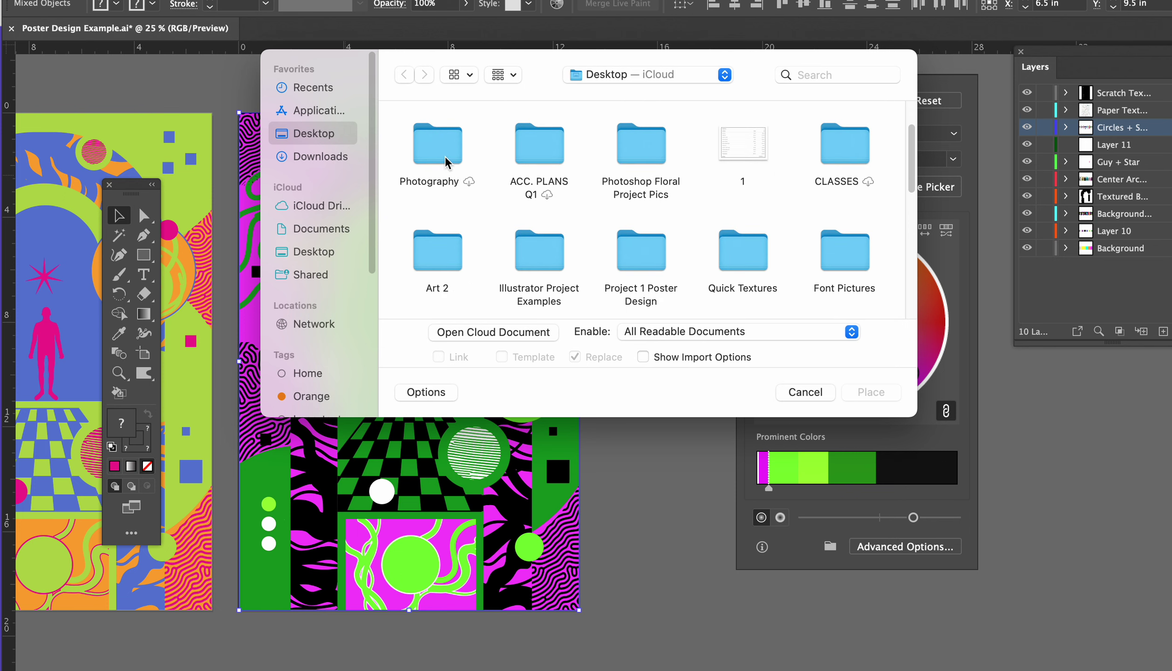
{"action": "double_click", "coordinate": [445, 161]}
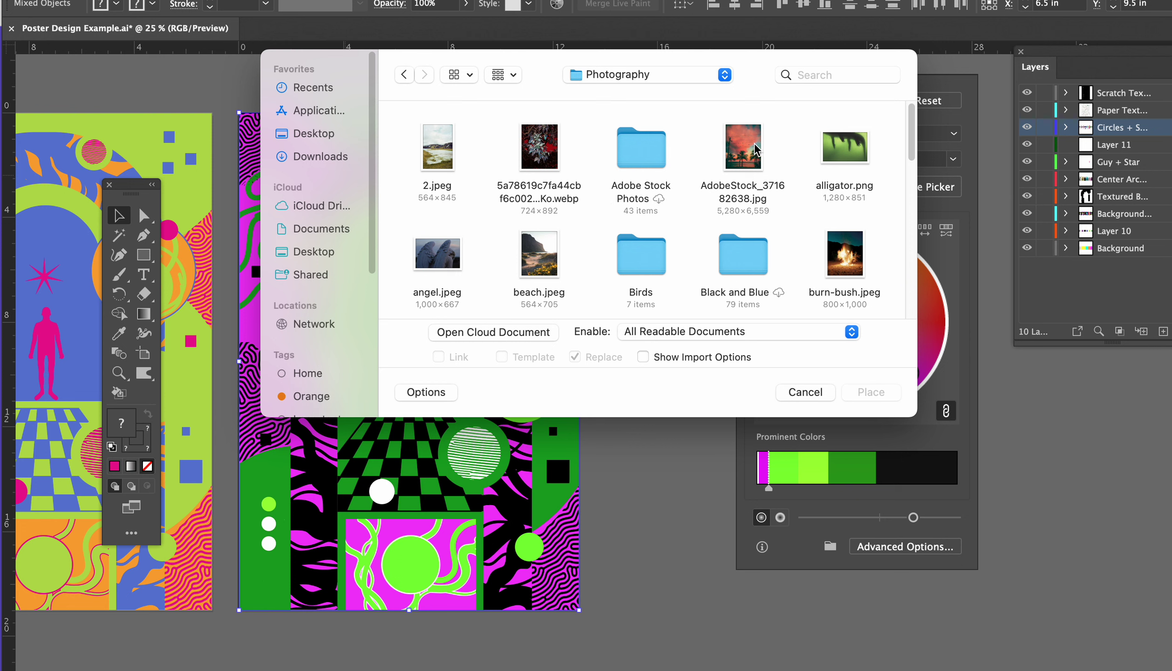
{"action": "left_click", "coordinate": [552, 161]}
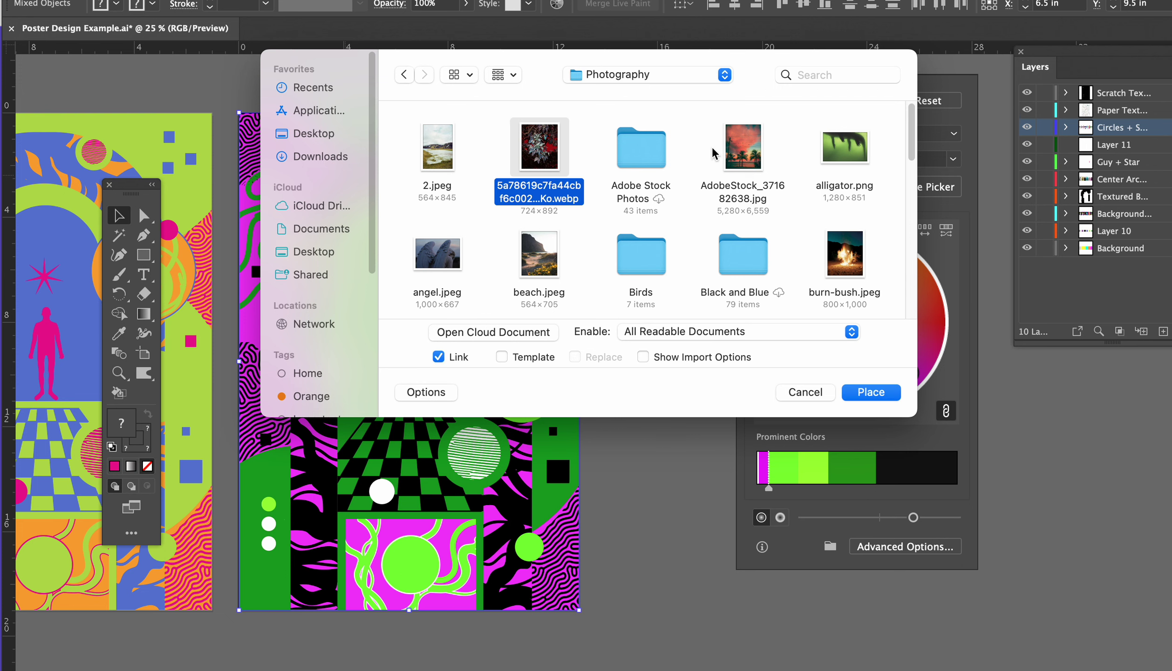
{"action": "left_click", "coordinate": [737, 153]}
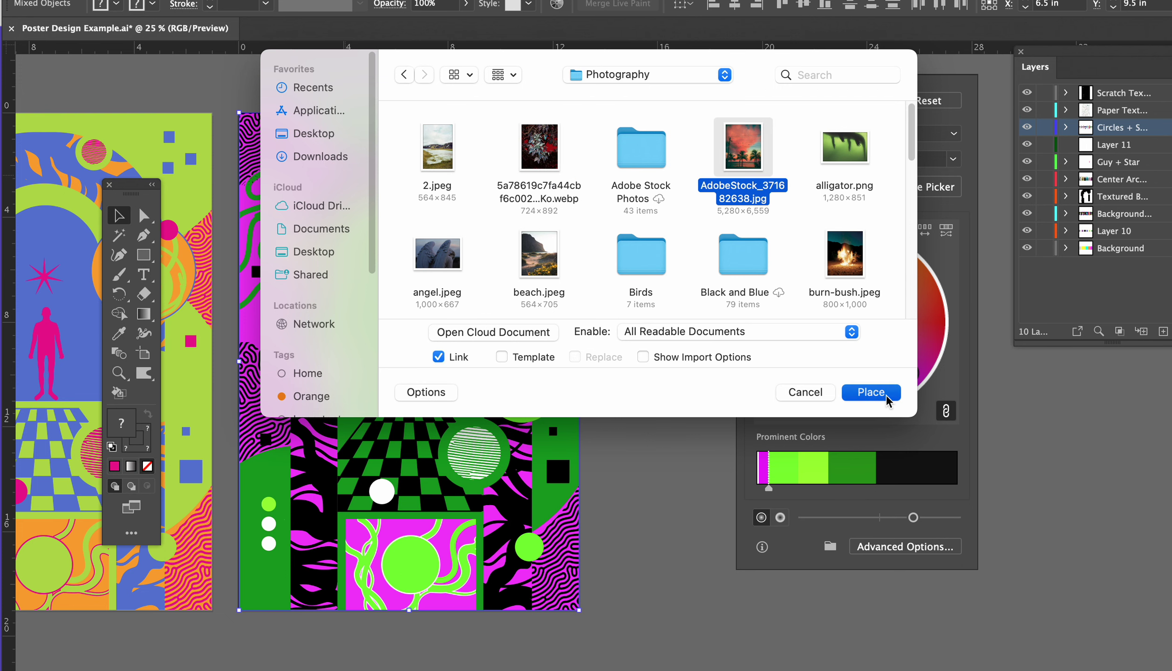
{"action": "left_click", "coordinate": [871, 392]}
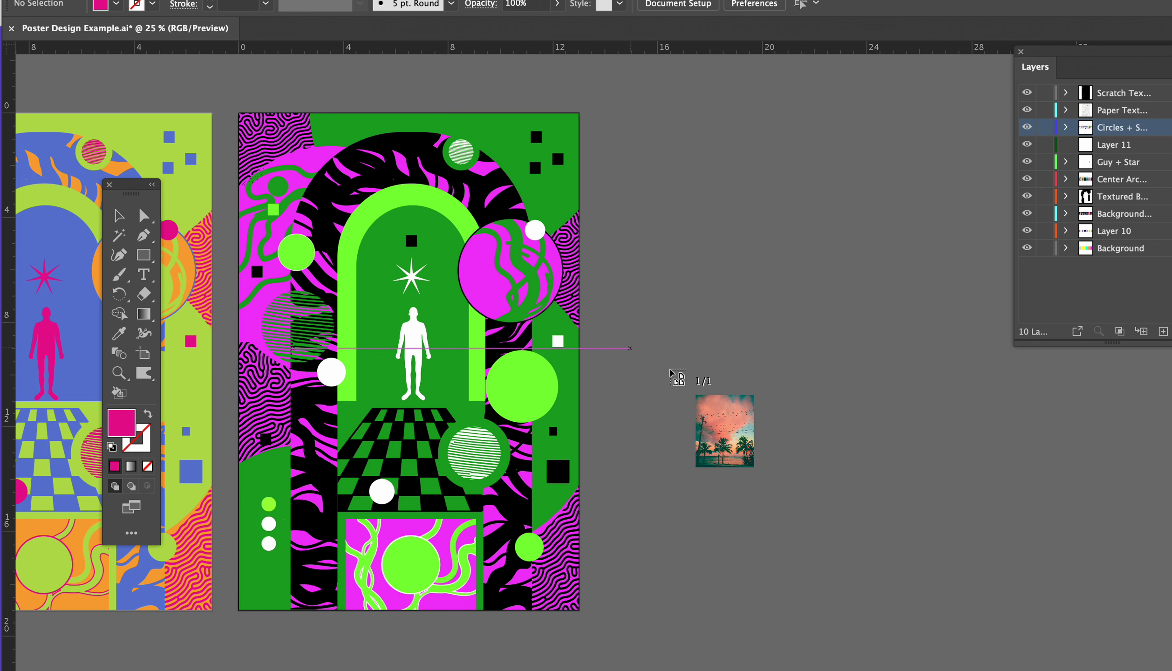
Step: Place the sunset photo right of the poster and select all the poster's artwork
{"action": "left_click_drag", "start_coordinate": [689, 233], "coordinate": [905, 552]}
{"action": "left_click", "coordinate": [441, 140]}
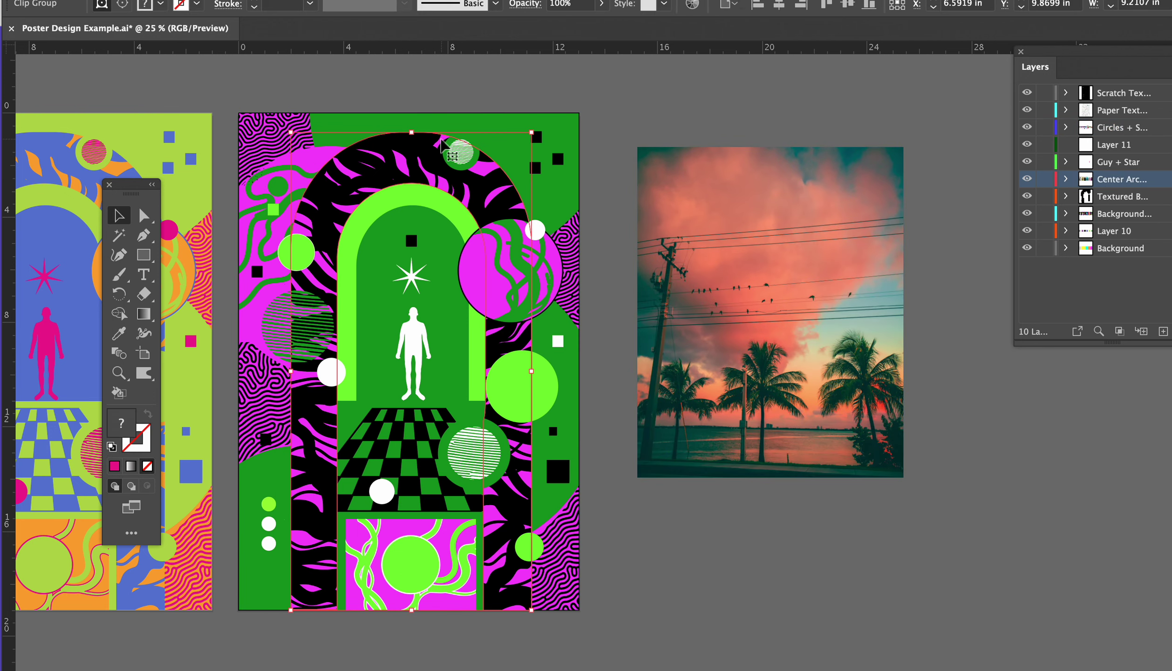
{"action": "left_click_drag", "start_coordinate": [228, 88], "coordinate": [594, 628]}
Step: In Recolor Artwork, use Color Theme Picker on the sunset photo to recolour the poster
{"action": "left_click", "coordinate": [144, 1]}
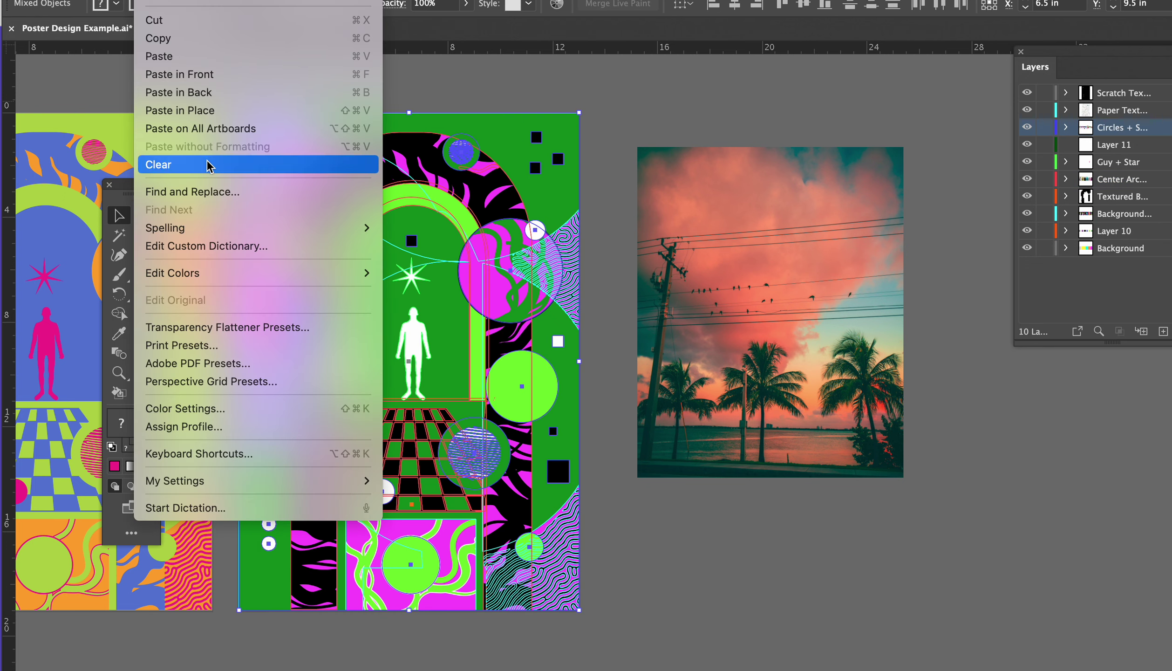
{"action": "mouse_move", "coordinate": [225, 275]}
{"action": "left_click", "coordinate": [424, 275]}
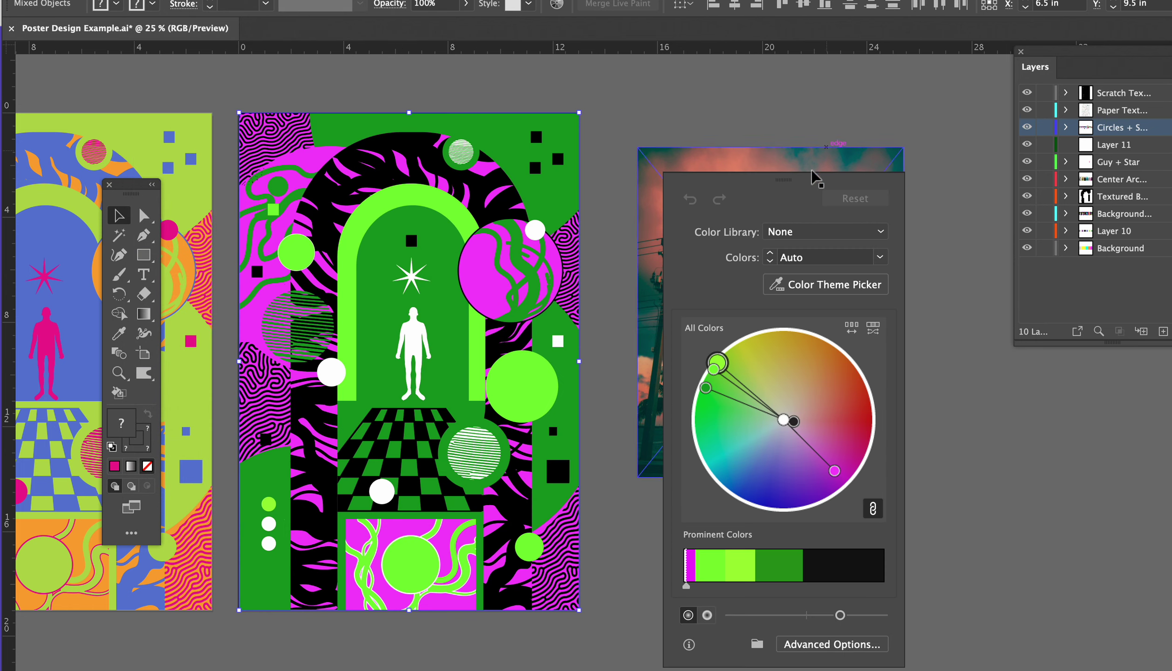
{"action": "left_click_drag", "start_coordinate": [770, 195], "coordinate": [971, 159]}
{"action": "left_click", "coordinate": [987, 254]}
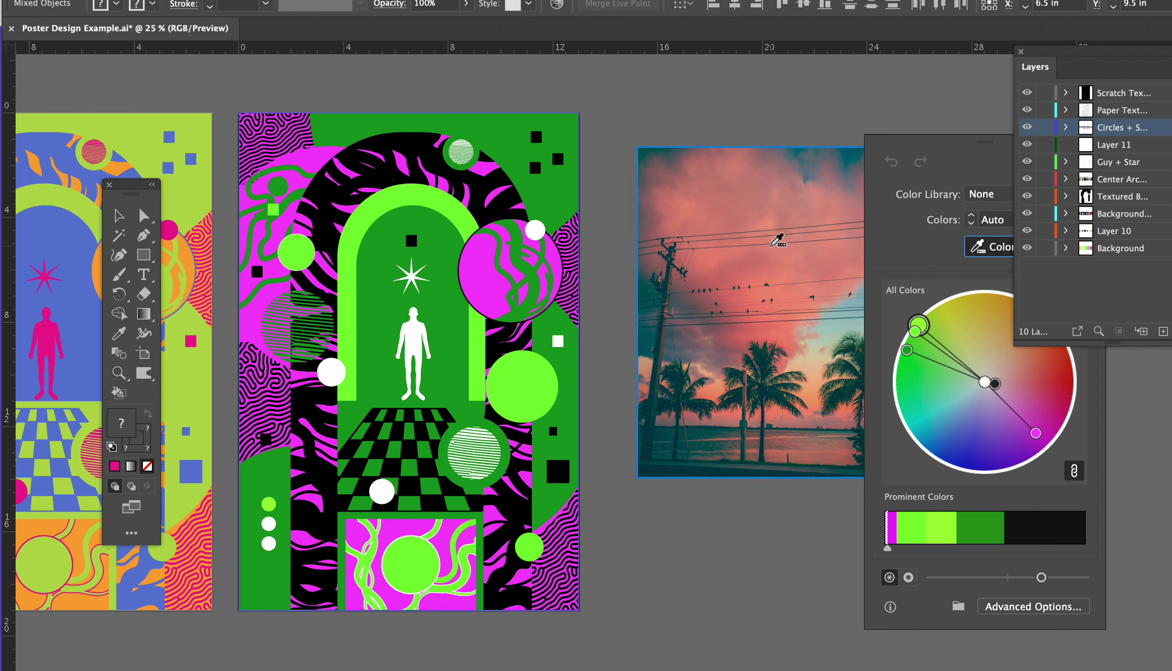
{"action": "left_click", "coordinate": [777, 240]}
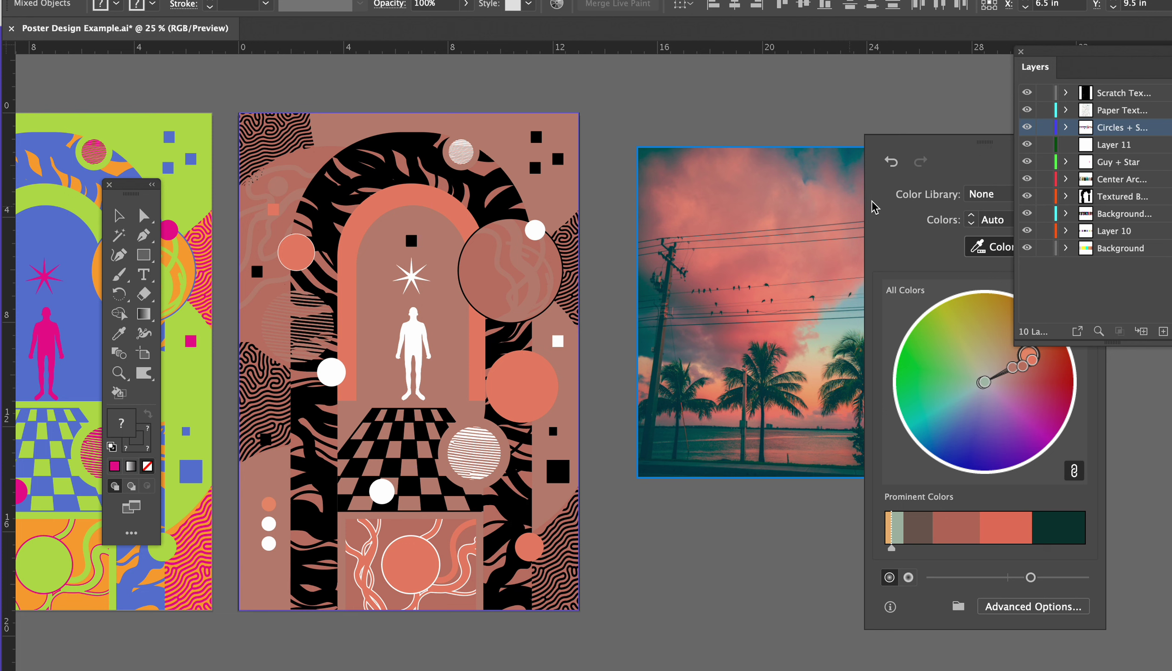
{"action": "left_click_drag", "start_coordinate": [989, 147], "coordinate": [778, 123]}
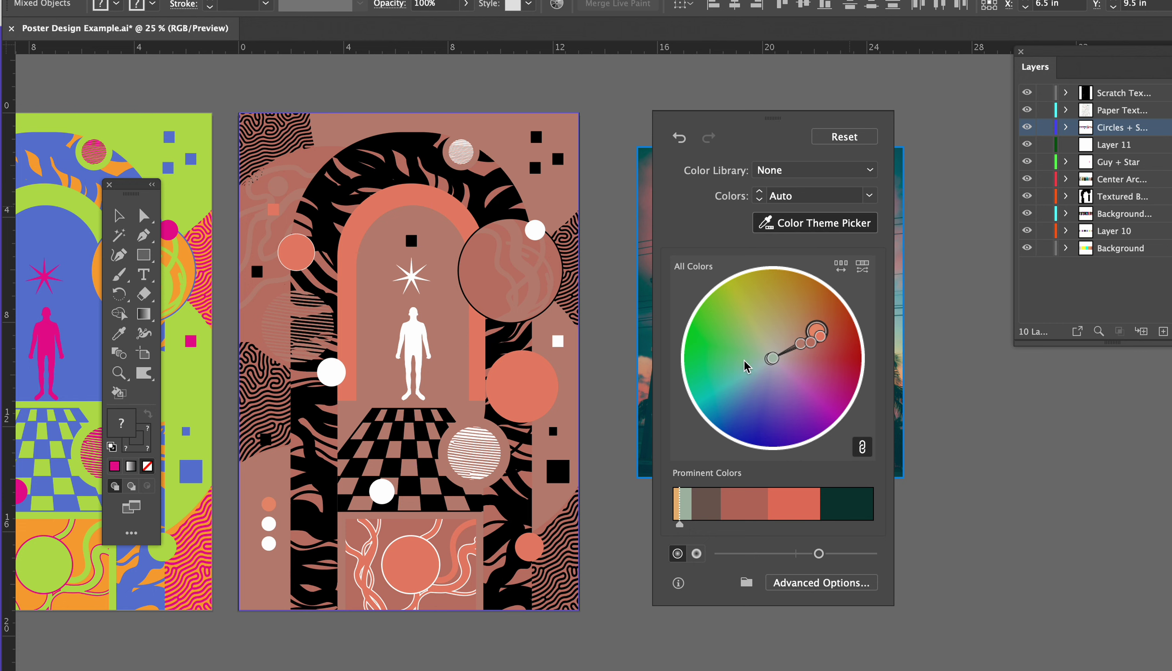
Step: Undo the photo-based recolour and apply the Art History > Ancient colour library instead
{"action": "key", "text": "super+z"}
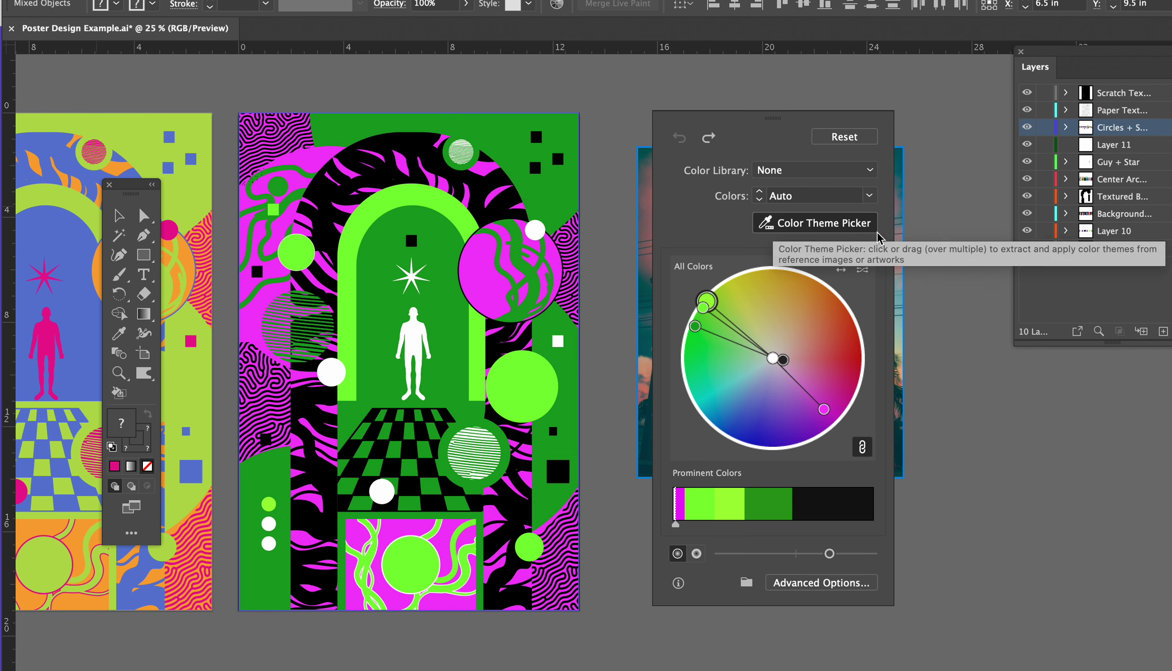
{"action": "left_click", "coordinate": [869, 171]}
{"action": "mouse_move", "coordinate": [855, 253]}
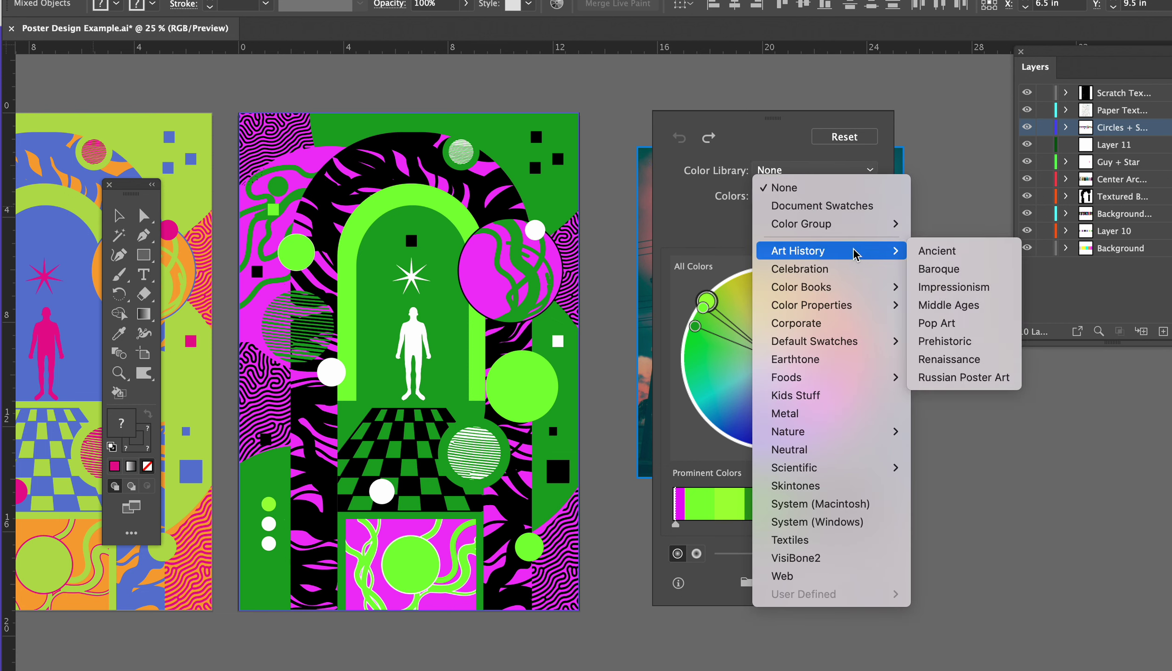
{"action": "left_click", "coordinate": [937, 252]}
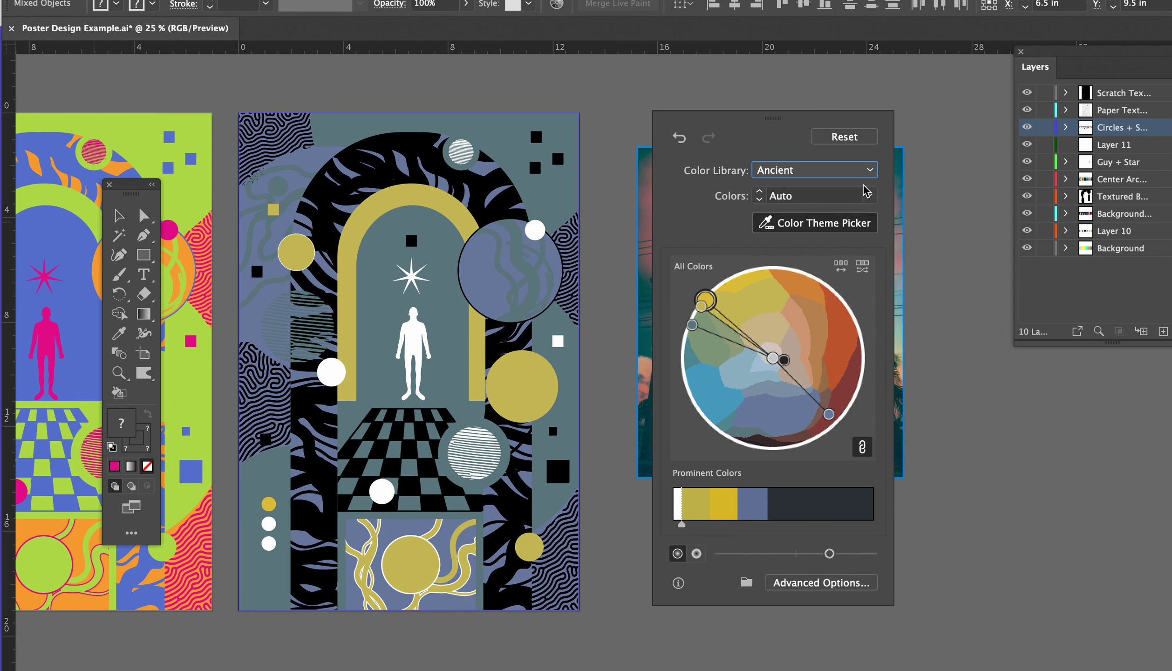
{"action": "left_click", "coordinate": [871, 170]}
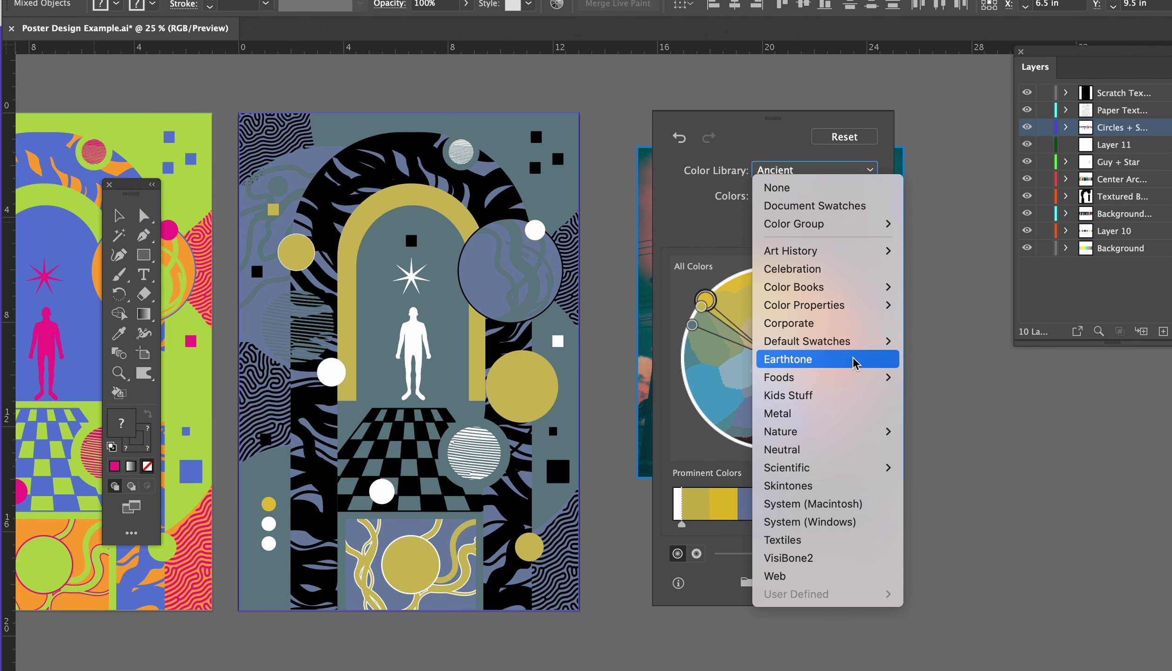
Step: Keep Ancient and show Advanced Options with the eight current-to-new colour mappings
{"action": "left_click", "coordinate": [699, 450]}
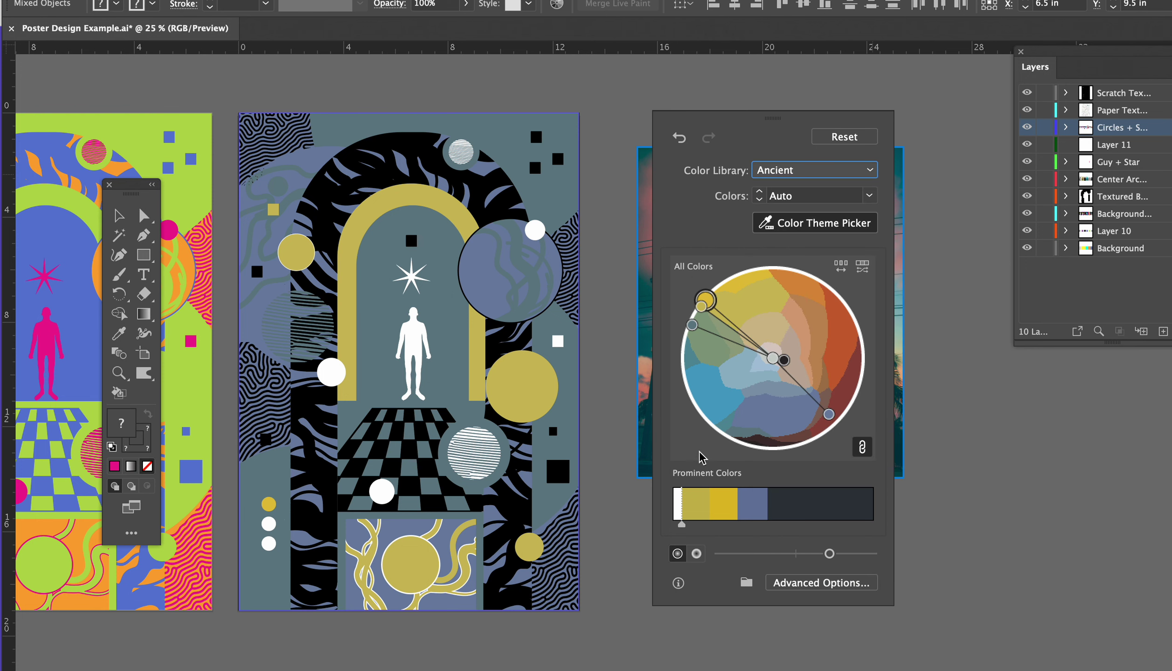
{"action": "left_click", "coordinate": [802, 583]}
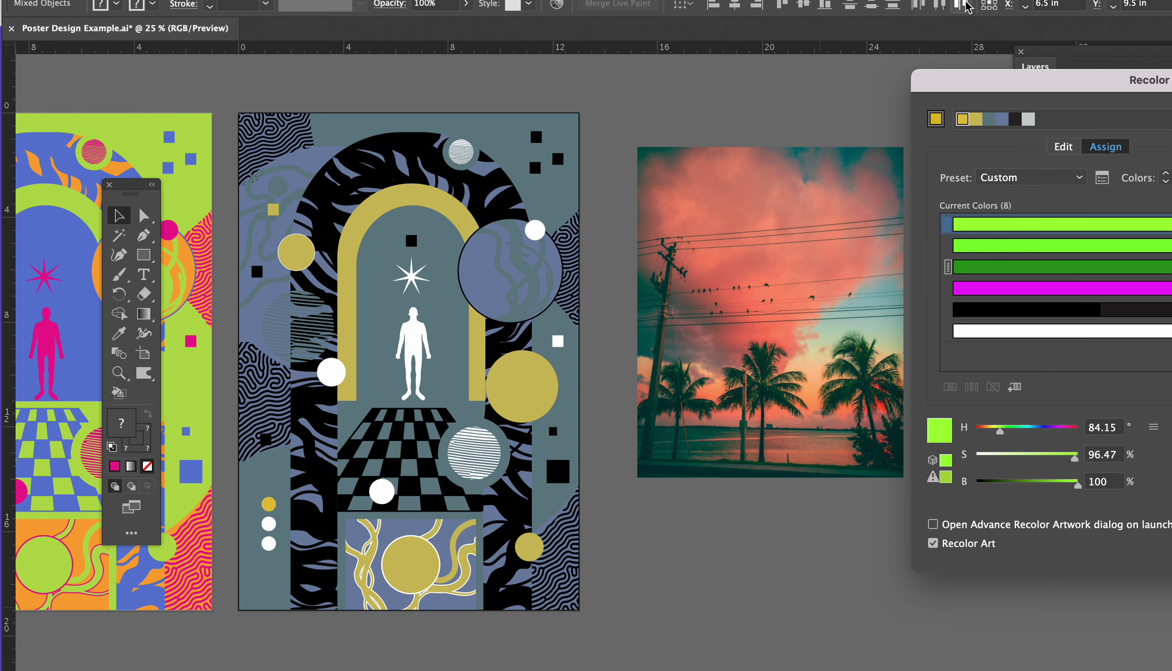
{"action": "left_click_drag", "start_coordinate": [1020, 96], "coordinate": [760, 105]}
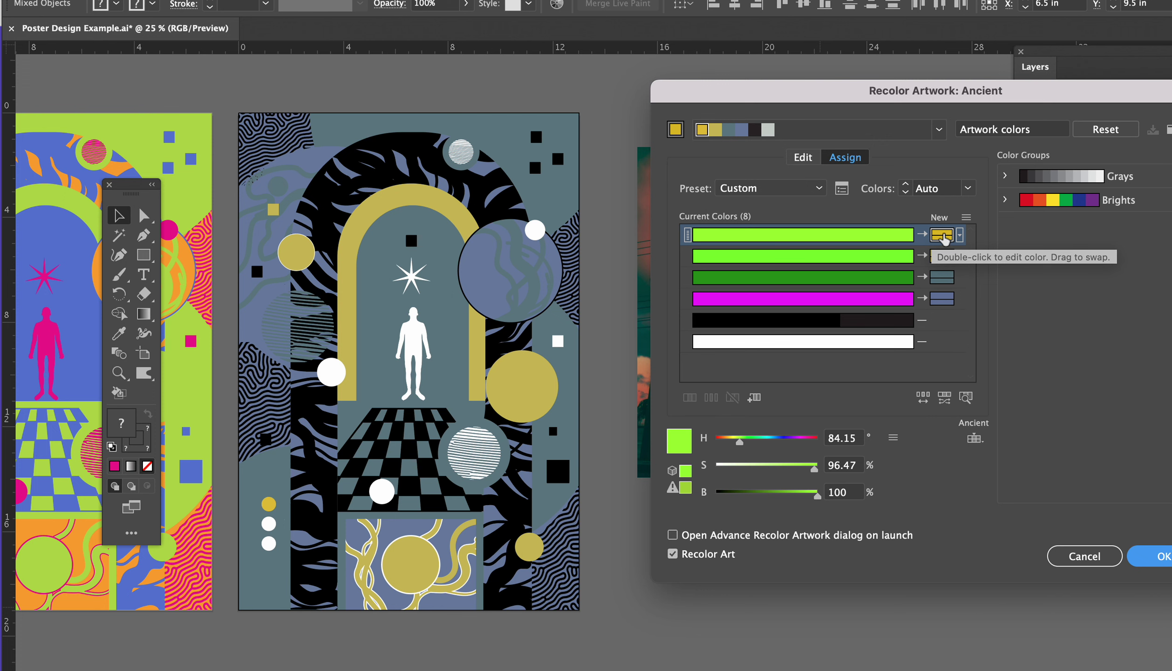
Step: Set the first lime green's new colour to a deep red from the colour field
{"action": "double_click", "coordinate": [943, 235]}
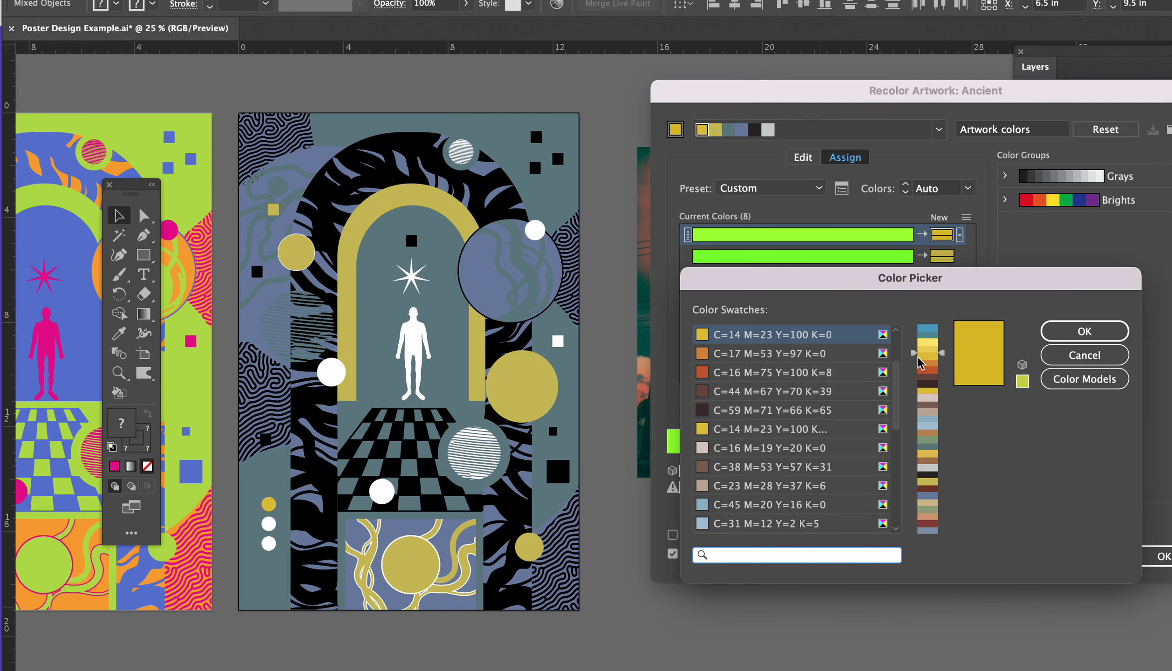
{"action": "scroll", "coordinate": [838, 413], "scroll_direction": "down", "scroll_amount": 3}
{"action": "scroll", "coordinate": [759, 401], "scroll_direction": "up", "scroll_amount": 7}
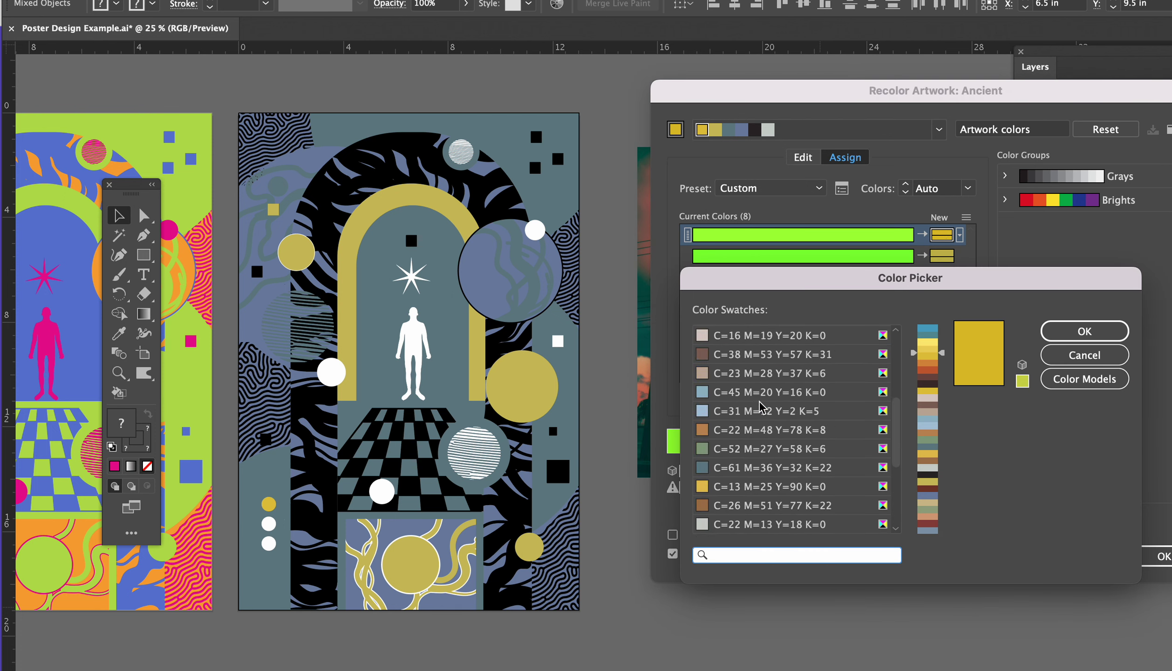
{"action": "left_click", "coordinate": [1098, 391]}
{"action": "left_click", "coordinate": [928, 388]}
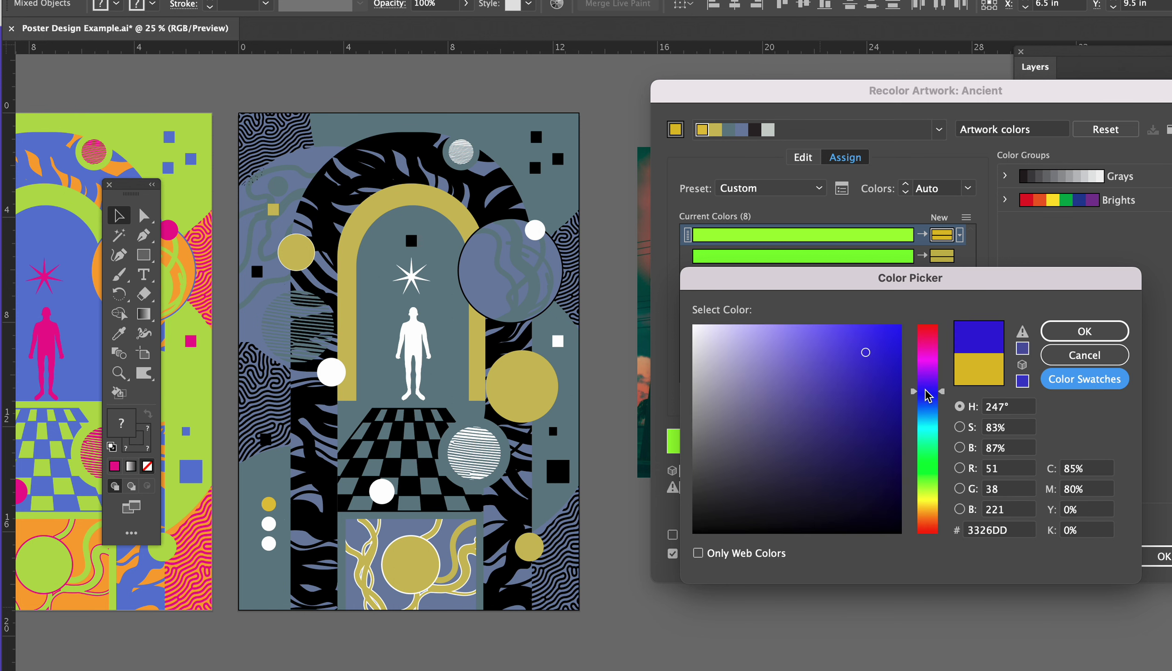
{"action": "left_click", "coordinate": [928, 370]}
{"action": "left_click_drag", "start_coordinate": [895, 342], "coordinate": [893, 339]}
{"action": "left_click", "coordinate": [1084, 331]}
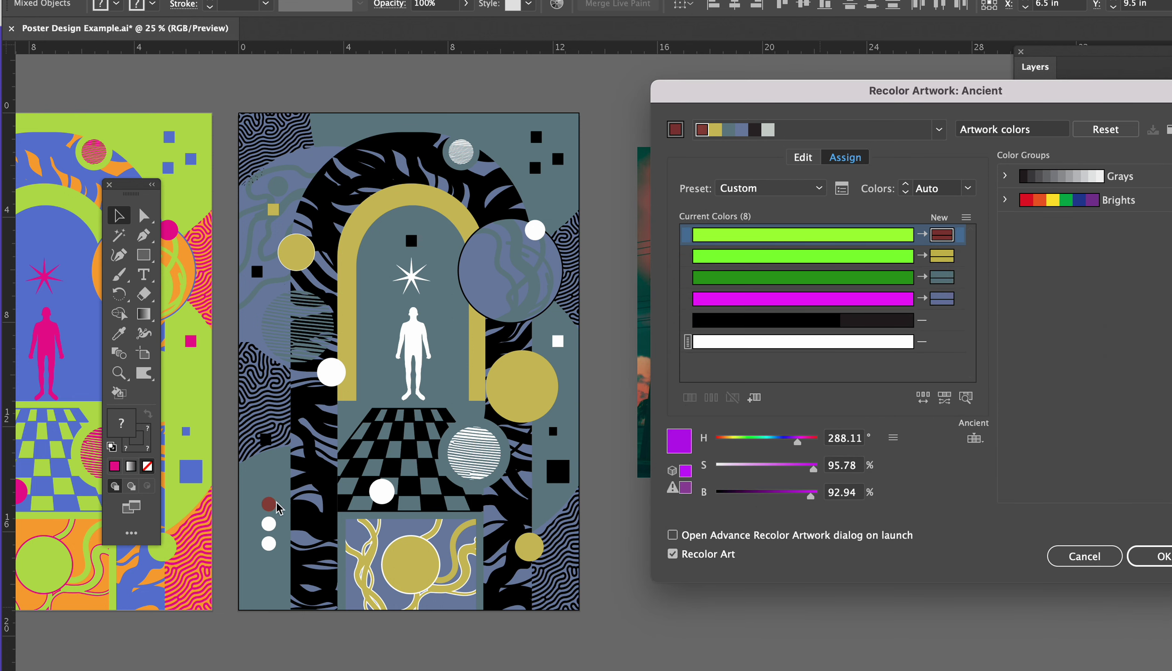
Step: Change the second lime green's new colour to orange-red at 100% saturation
{"action": "double_click", "coordinate": [942, 256]}
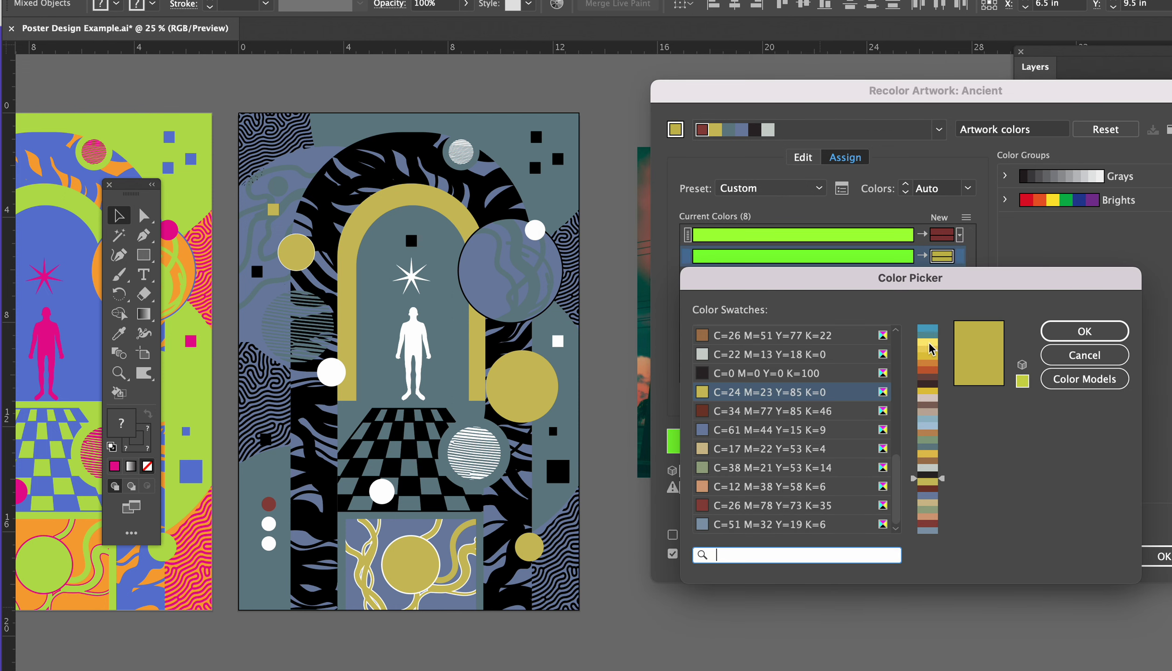
{"action": "left_click", "coordinate": [1085, 379]}
{"action": "left_click", "coordinate": [927, 355]}
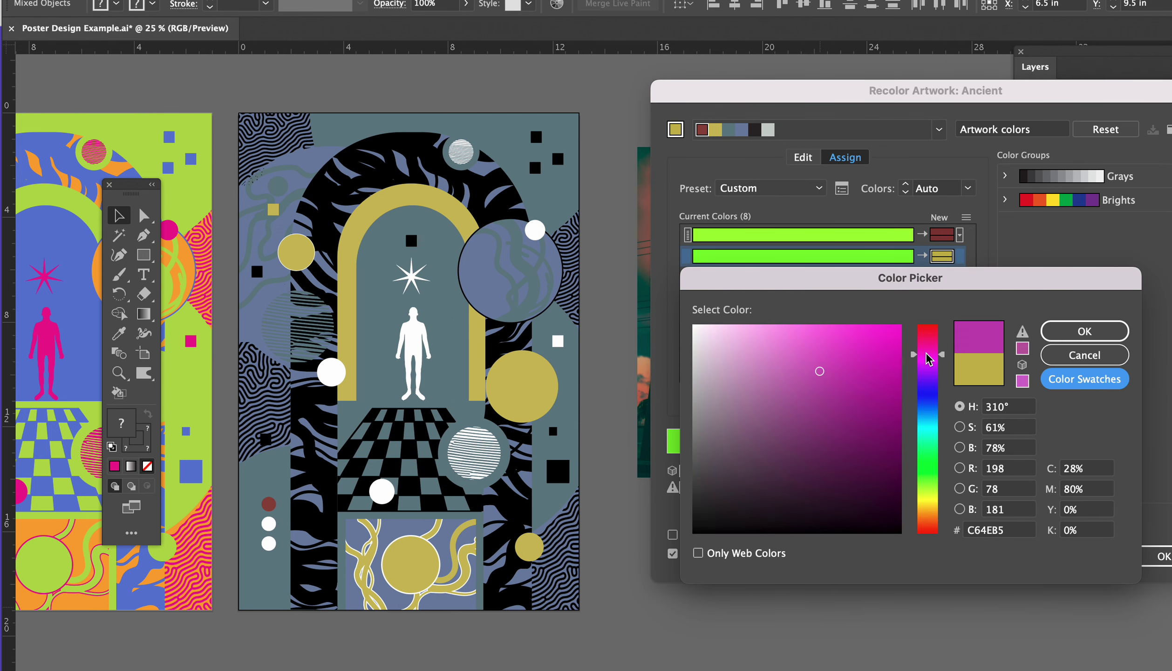
{"action": "left_click", "coordinate": [898, 342]}
{"action": "left_click", "coordinate": [1087, 331]}
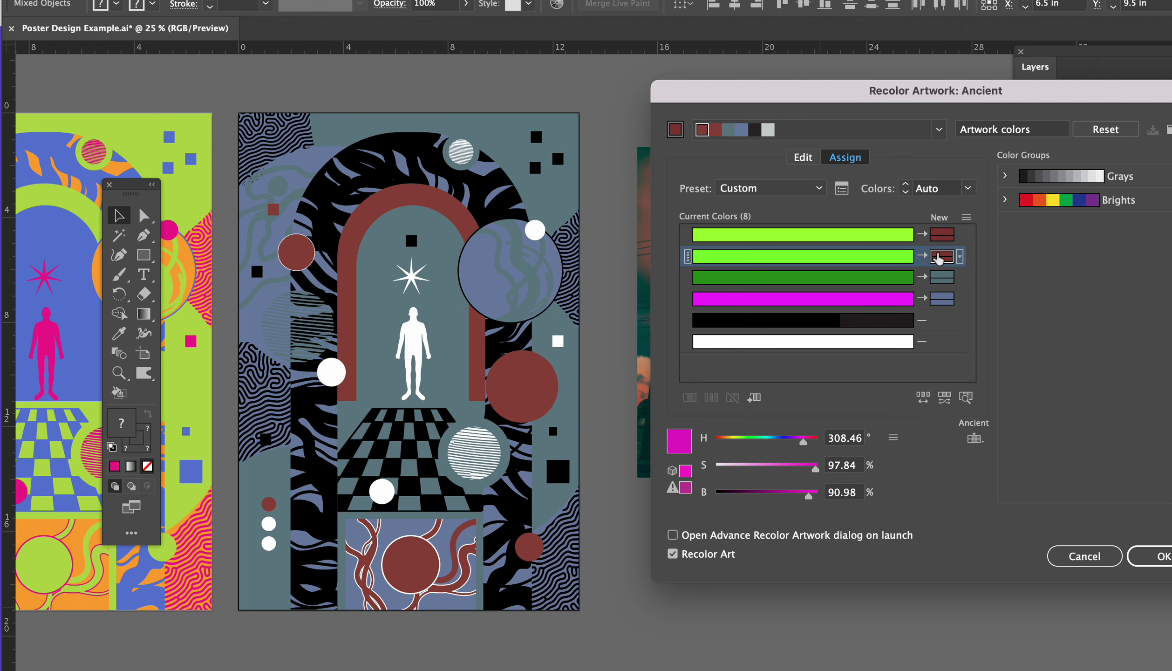
{"action": "double_click", "coordinate": [938, 257]}
{"action": "left_click", "coordinate": [1084, 378]}
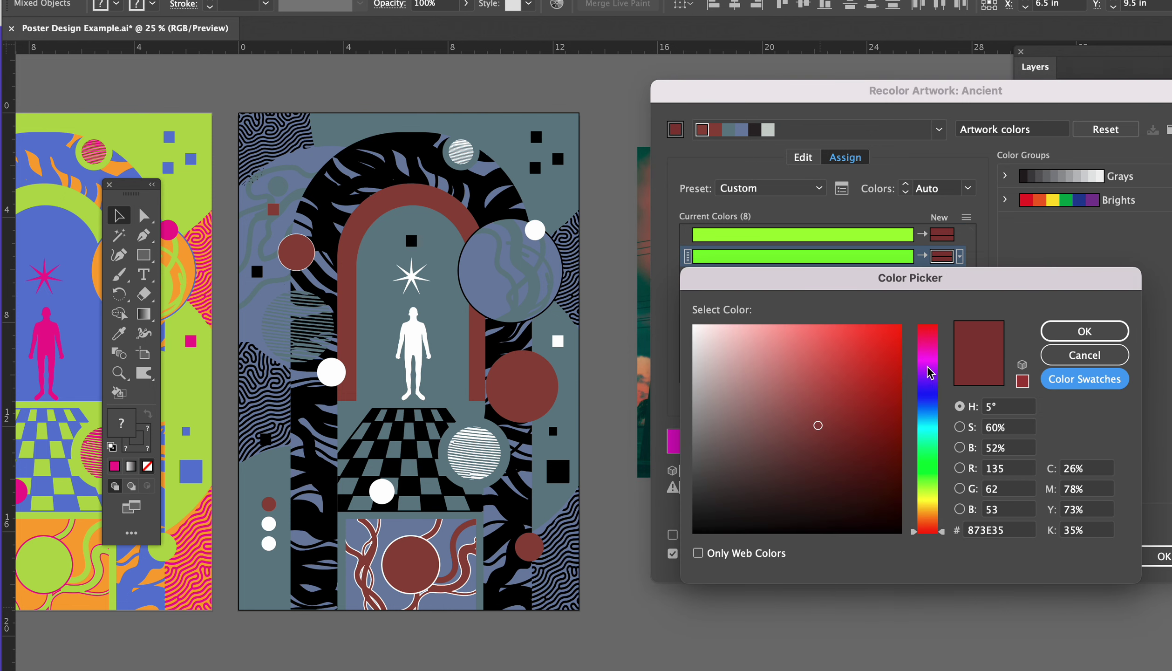
{"action": "left_click", "coordinate": [891, 337]}
{"action": "left_click", "coordinate": [1084, 331]}
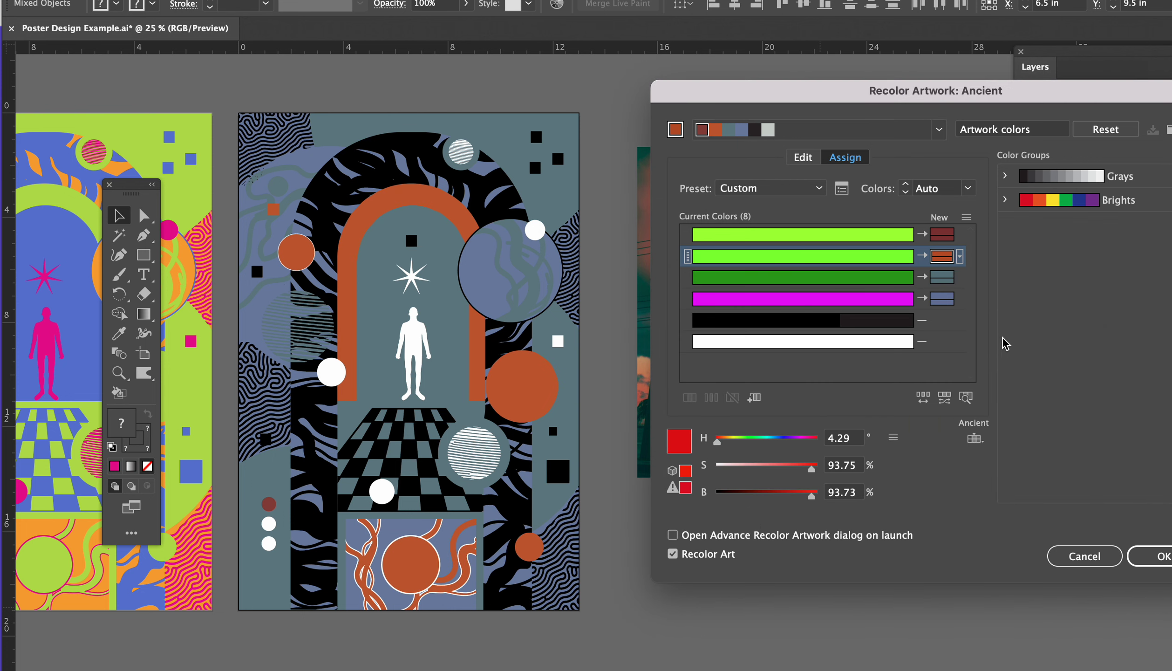
{"action": "left_click_drag", "start_coordinate": [816, 470], "coordinate": [837, 499]}
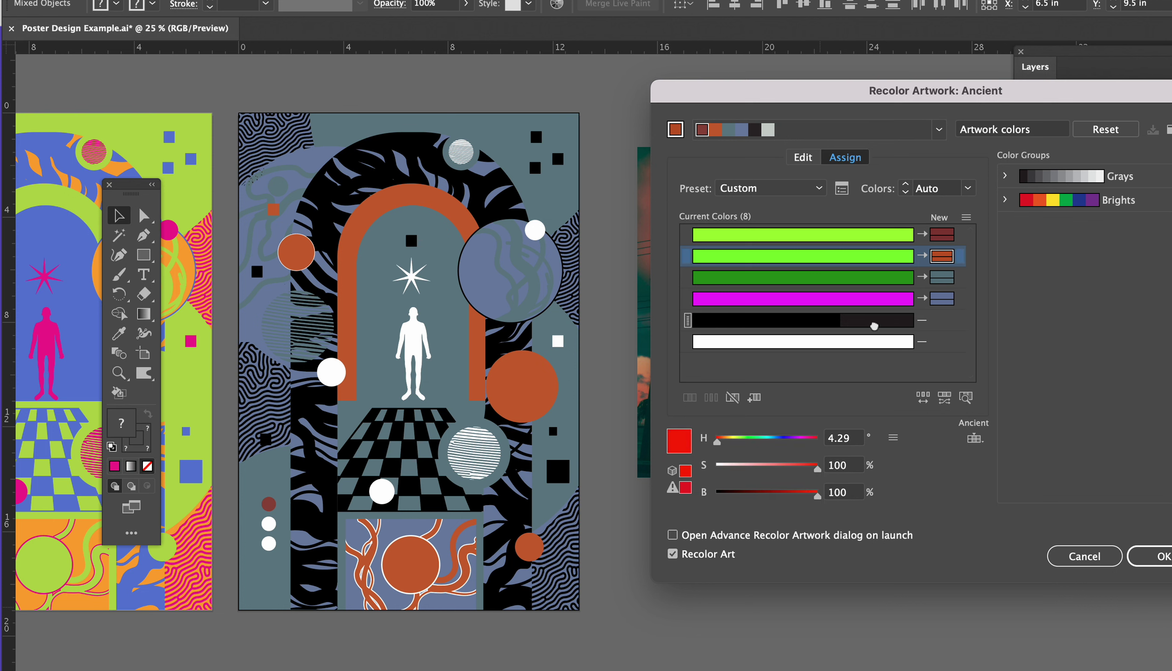
Step: Add a new colour for the poster's black and pick its replacement from the colour field
{"action": "left_click", "coordinate": [935, 327]}
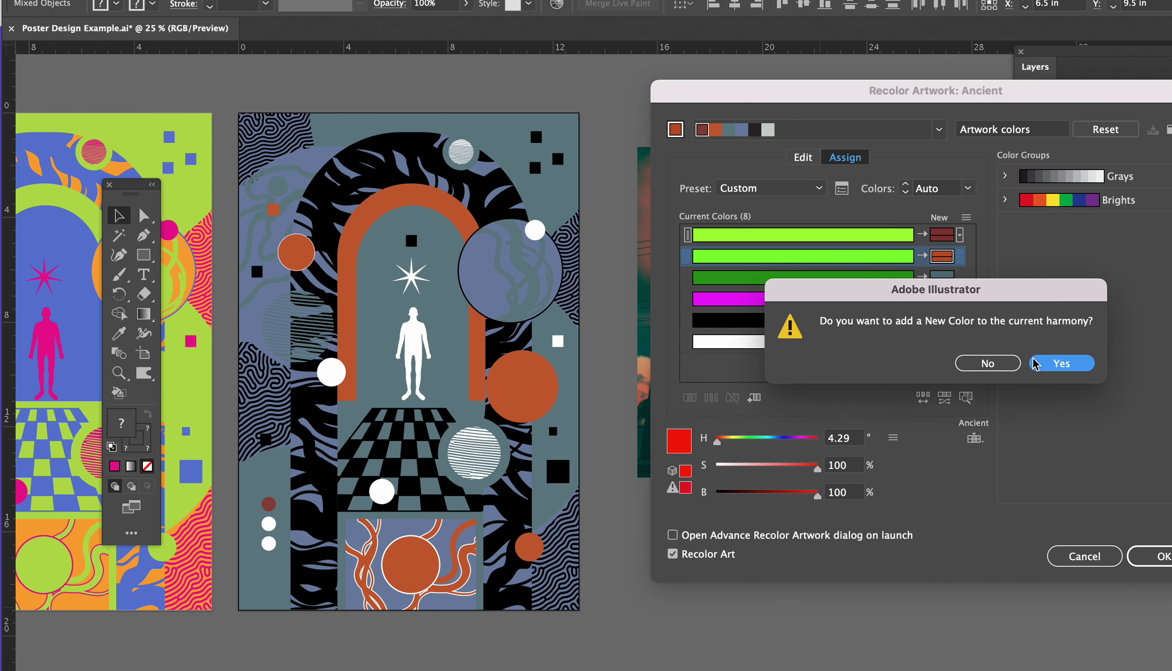
{"action": "left_click", "coordinate": [1061, 363]}
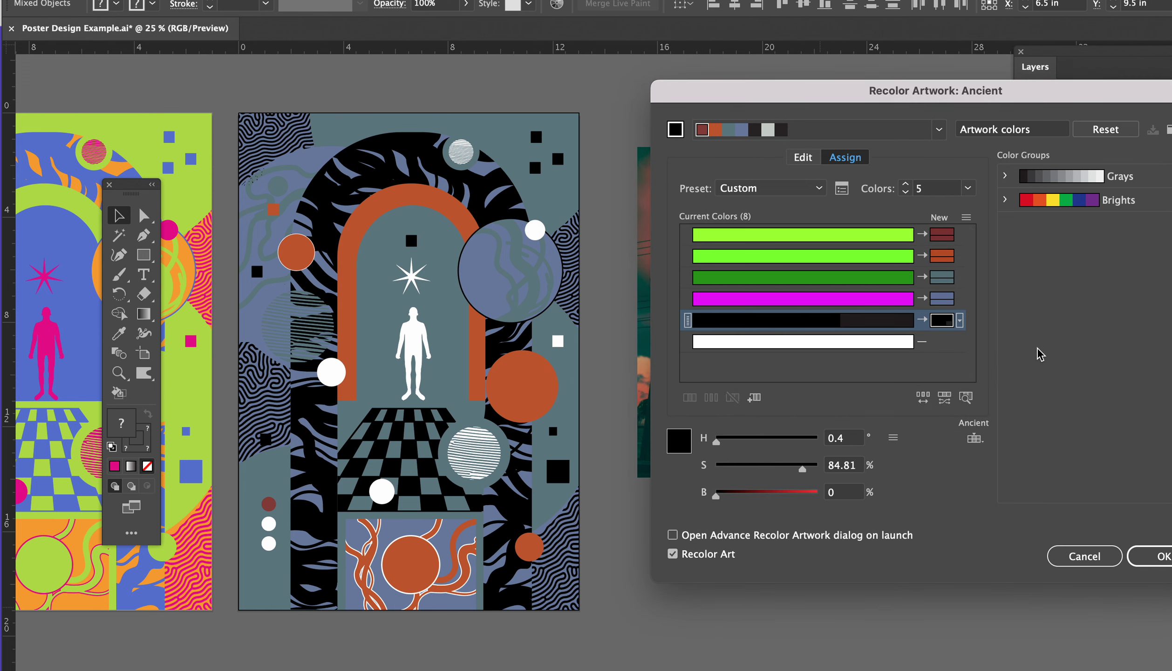
{"action": "double_click", "coordinate": [950, 326]}
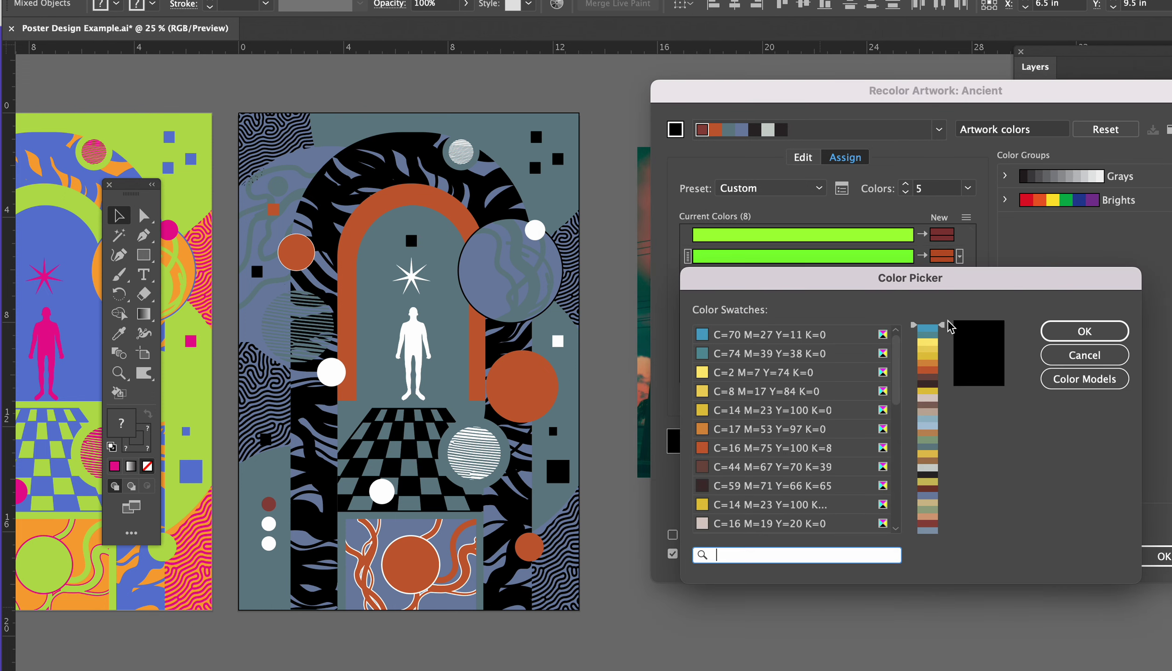
{"action": "left_click", "coordinate": [1092, 378]}
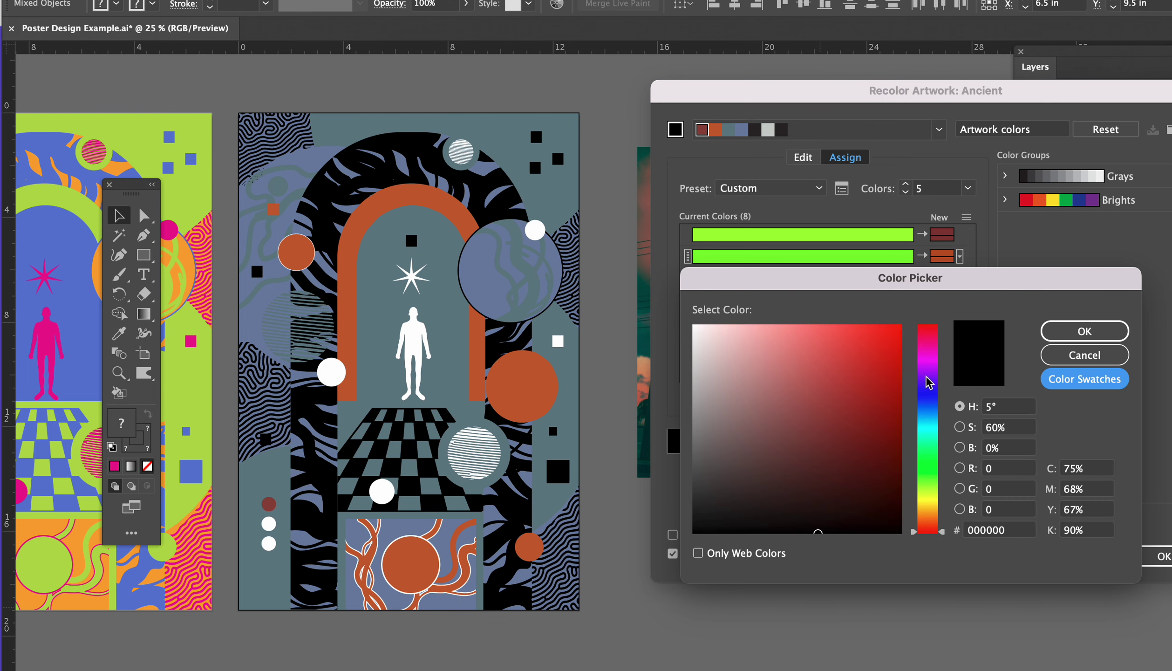
{"action": "left_click", "coordinate": [927, 432]}
{"action": "left_click", "coordinate": [887, 324]}
{"action": "left_click", "coordinate": [1064, 331]}
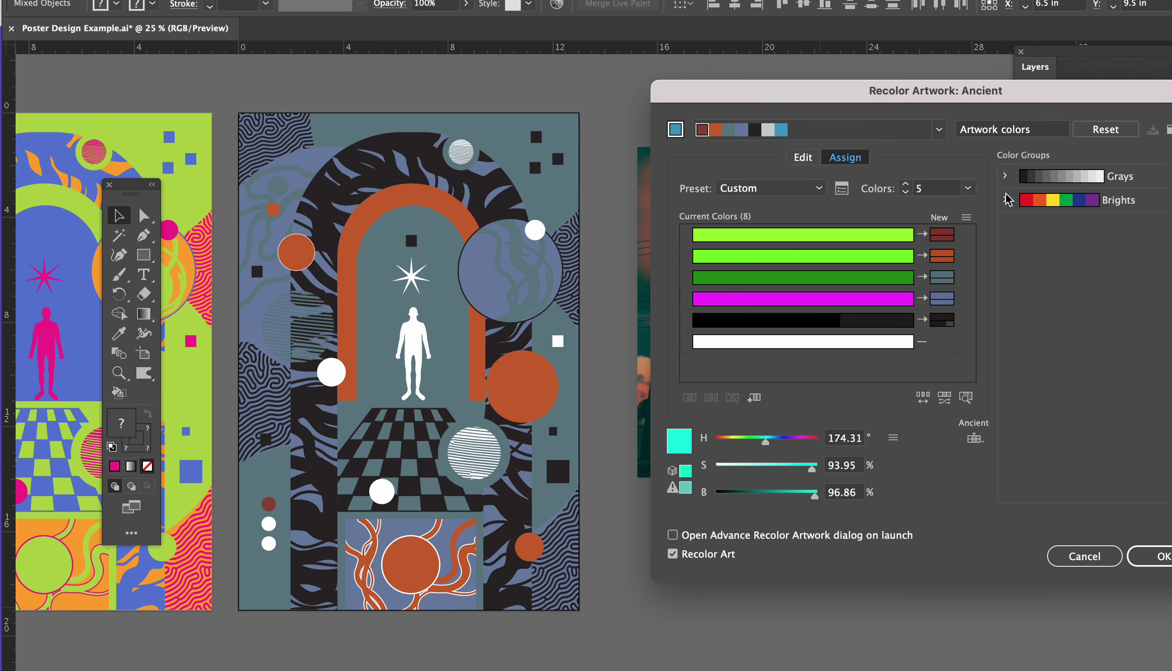
Step: Set the colour library to None, removing the Ancient library restriction
{"action": "left_click", "coordinate": [973, 438]}
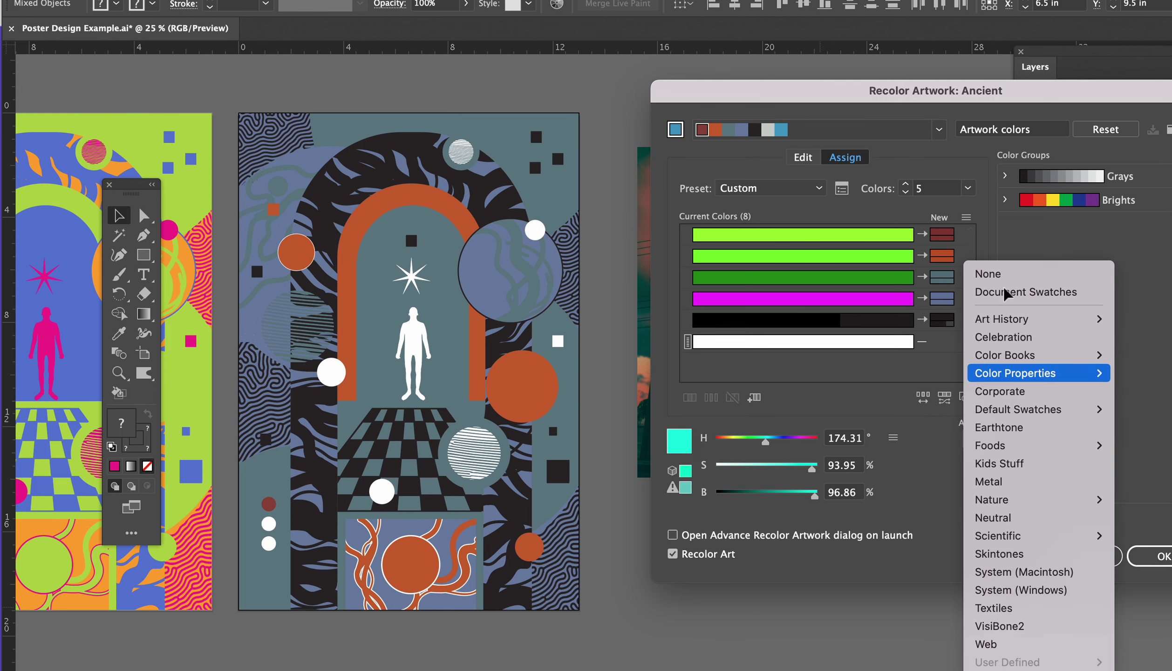
{"action": "left_click", "coordinate": [1002, 274]}
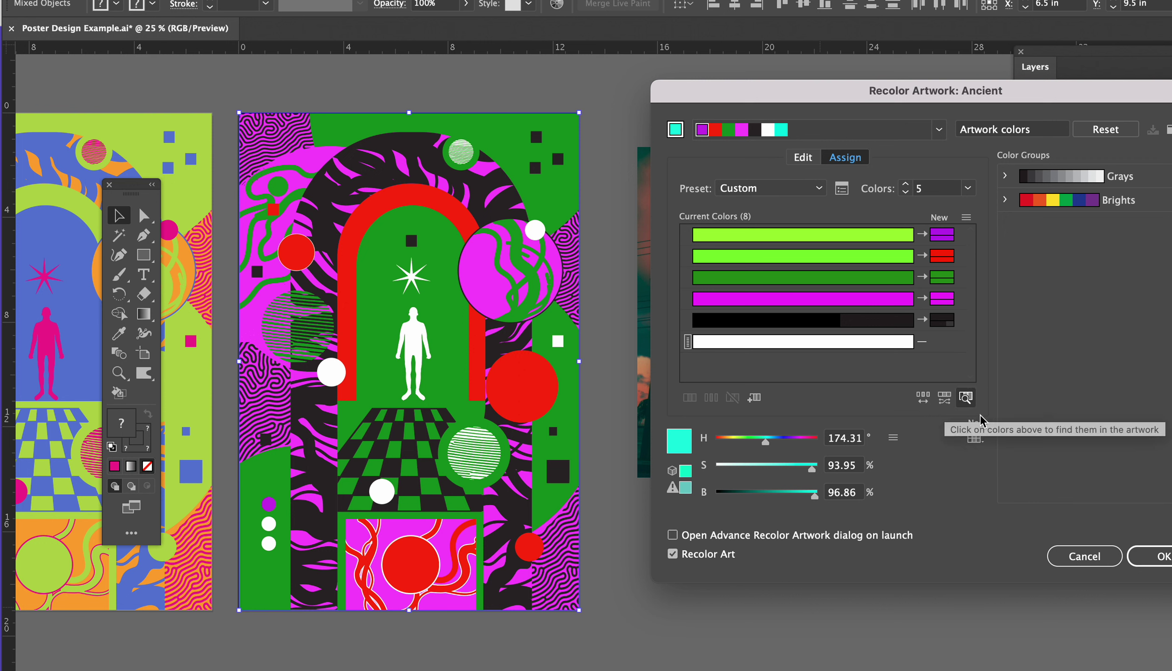
{"action": "left_click", "coordinate": [983, 442]}
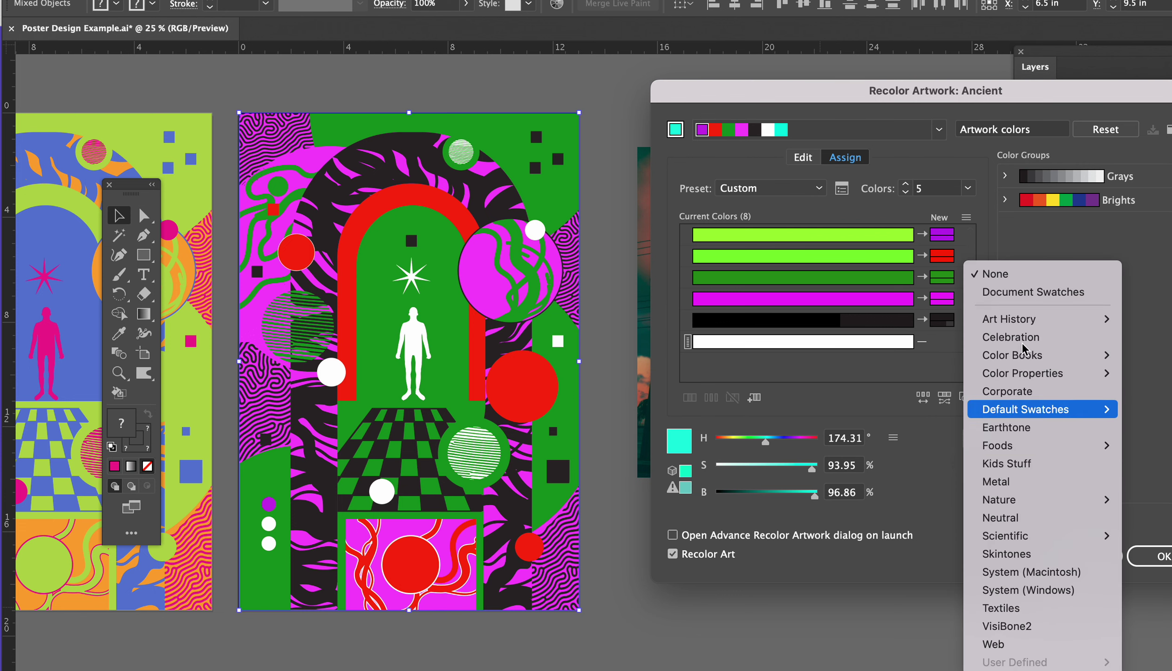
{"action": "mouse_move", "coordinate": [1027, 317]}
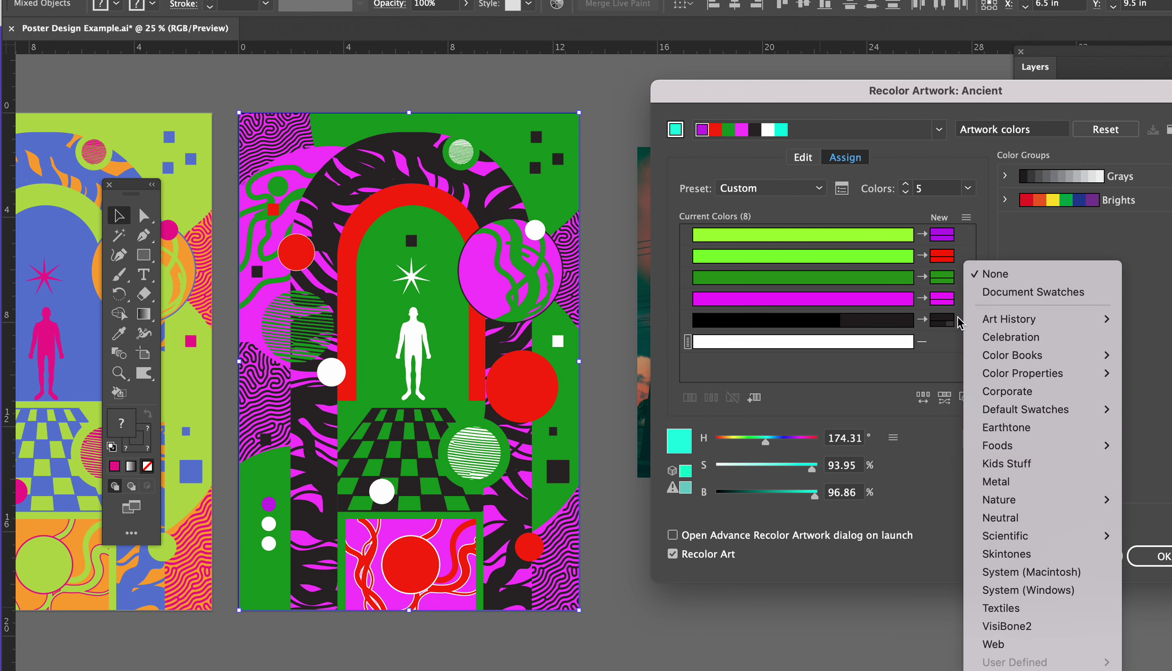
{"action": "left_click", "coordinate": [947, 501]}
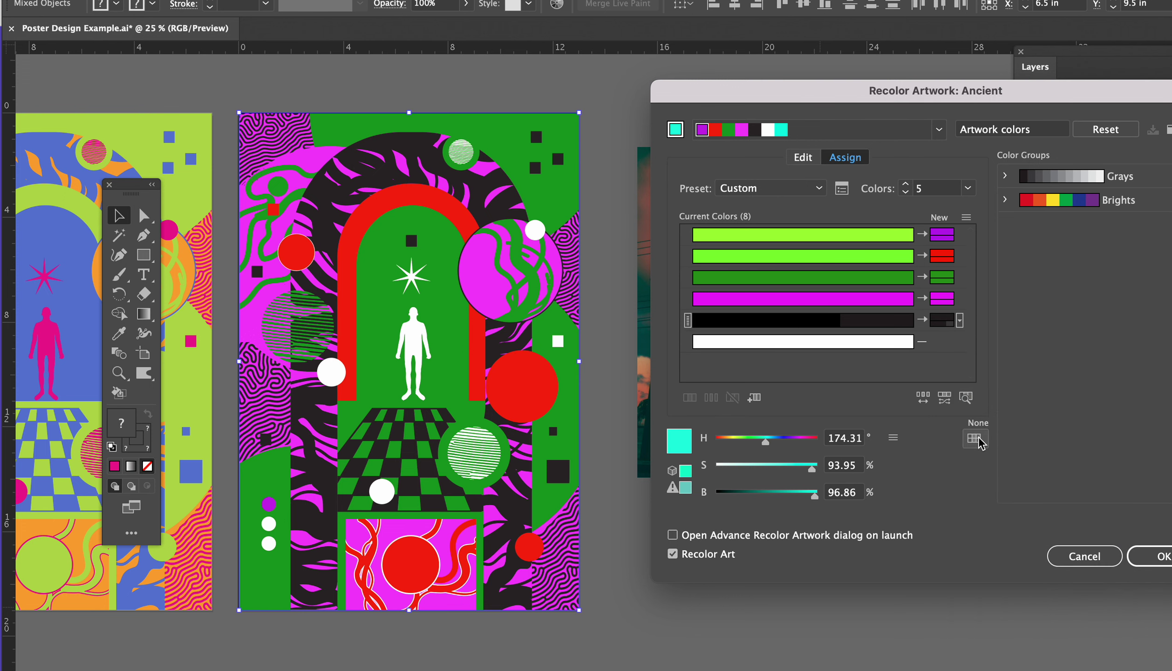
{"action": "left_click", "coordinate": [980, 440]}
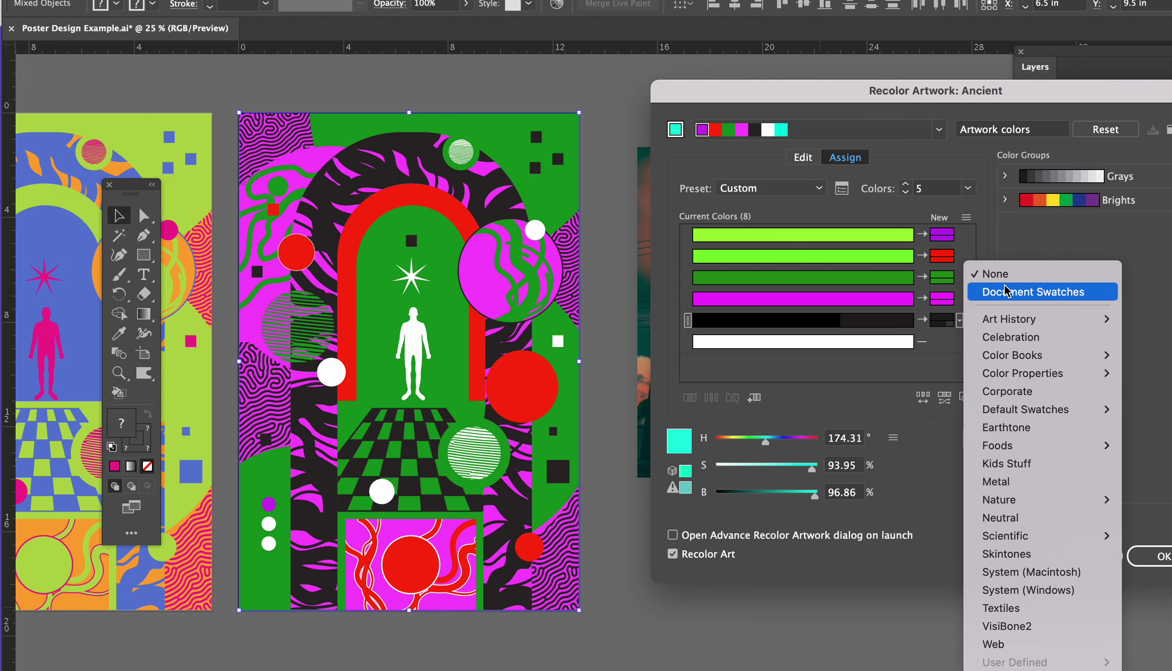
{"action": "left_click", "coordinate": [993, 274]}
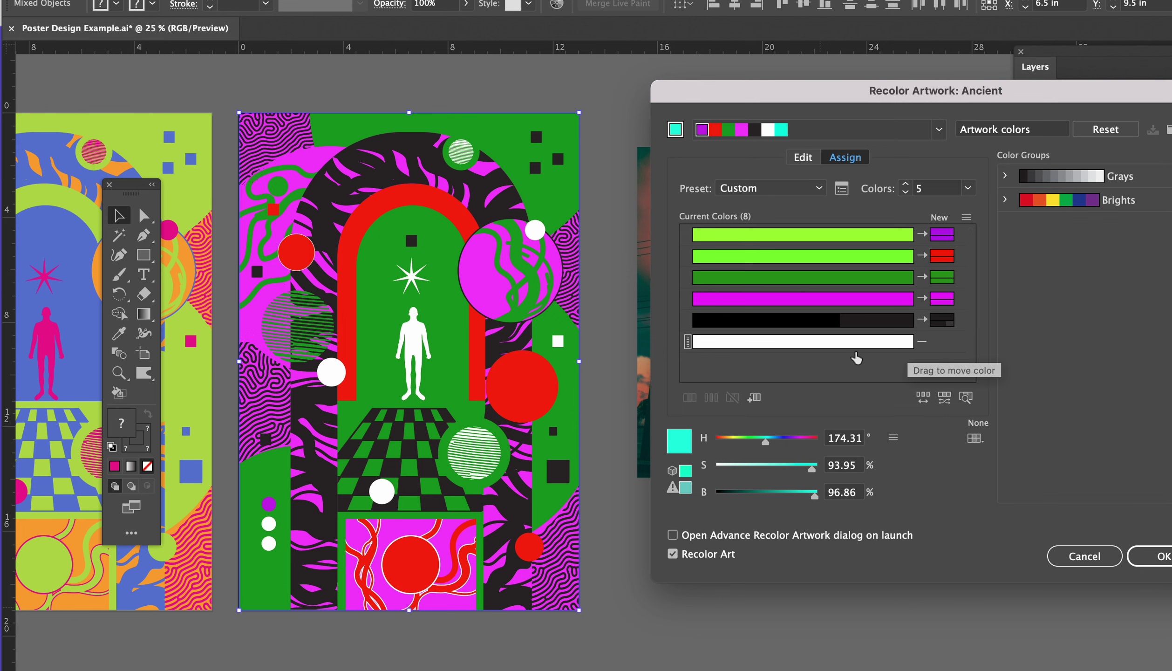
Step: Add a new colour for the white artwork and set it to a deep navy blue
{"action": "double_click", "coordinate": [946, 351]}
{"action": "left_click", "coordinate": [1057, 363]}
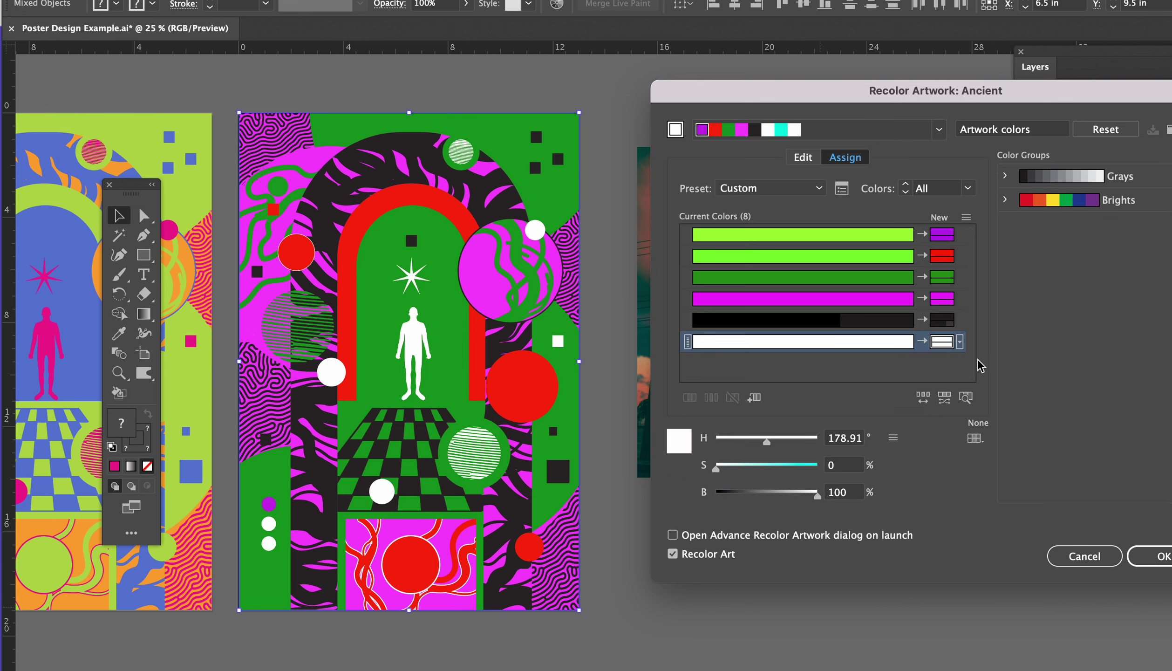
{"action": "double_click", "coordinate": [943, 341]}
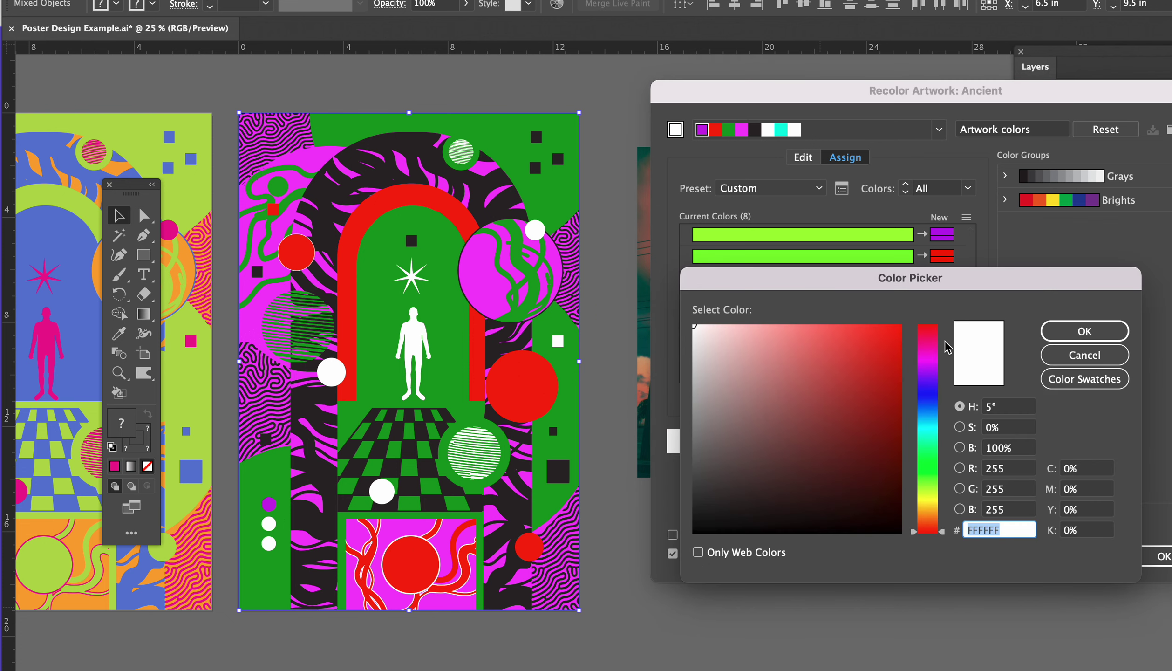
{"action": "left_click", "coordinate": [930, 503]}
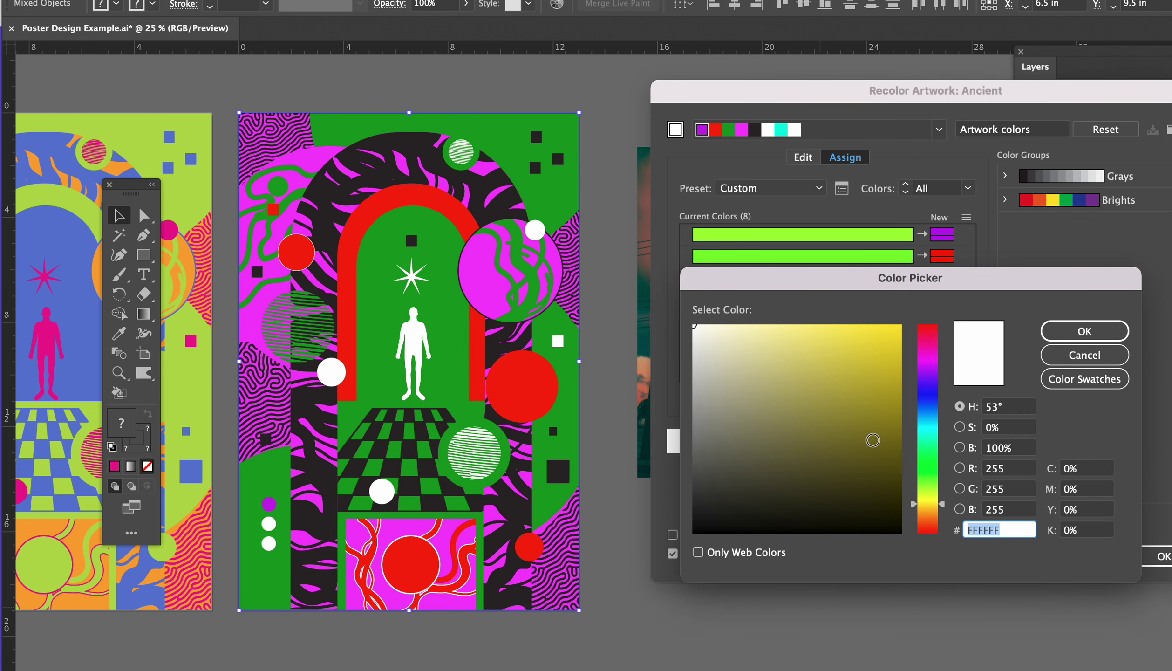
{"action": "left_click", "coordinate": [928, 461]}
{"action": "left_click", "coordinate": [932, 376]}
{"action": "left_click", "coordinate": [929, 397]}
{"action": "left_click_drag", "start_coordinate": [888, 412], "coordinate": [891, 449]}
{"action": "left_click", "coordinate": [1085, 332]}
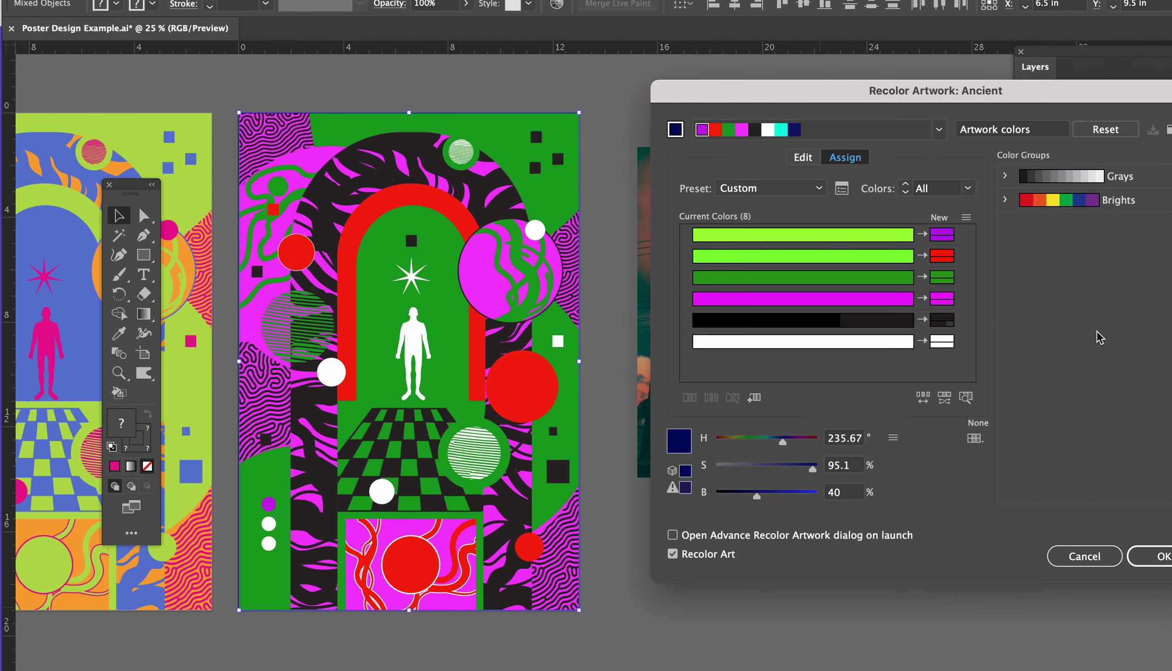
Step: Refine white's replacement to navy 18366B at hue 220°, S78 B42
{"action": "double_click", "coordinate": [944, 345]}
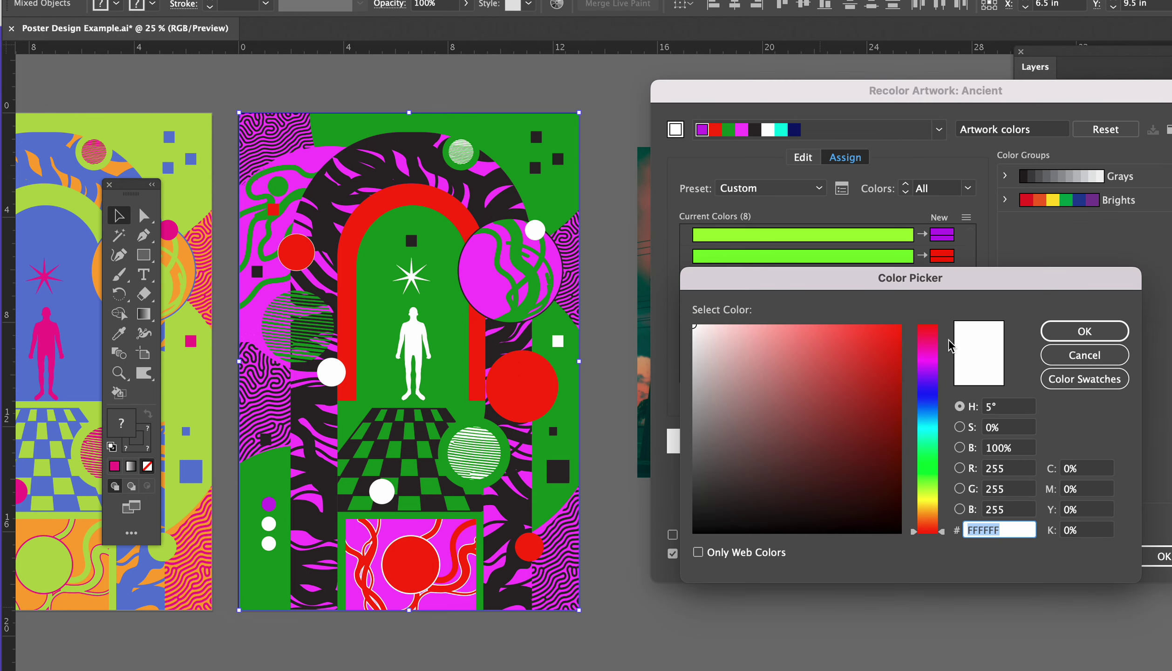
{"action": "left_click", "coordinate": [934, 408]}
{"action": "left_click", "coordinate": [855, 446]}
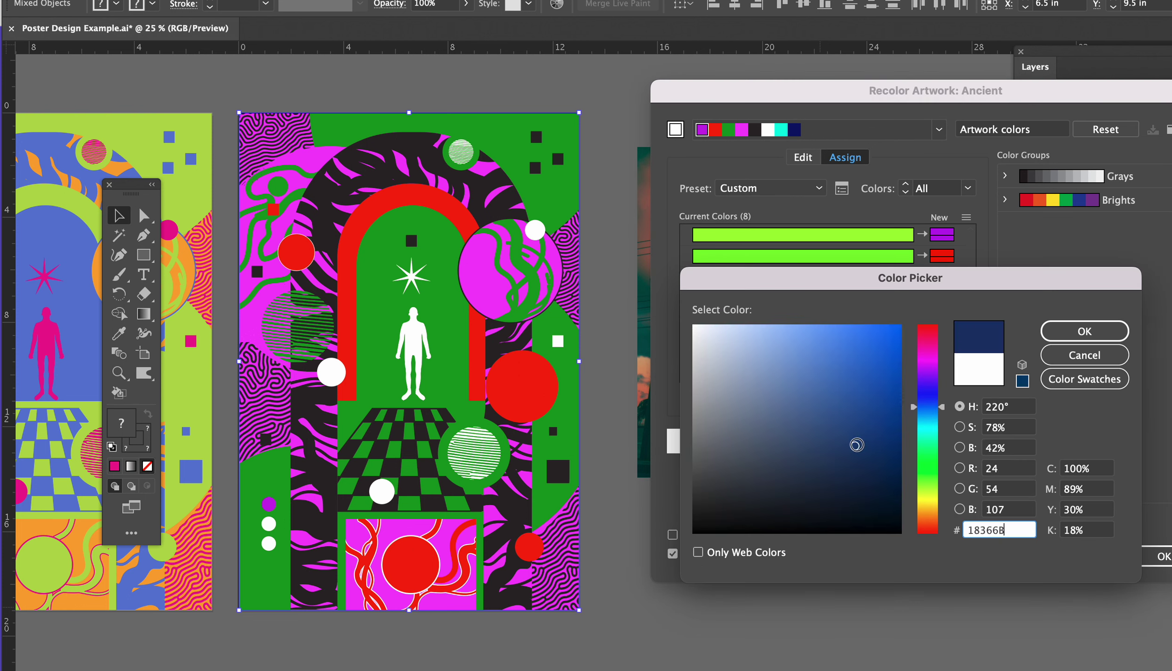
{"action": "left_click", "coordinate": [1085, 331]}
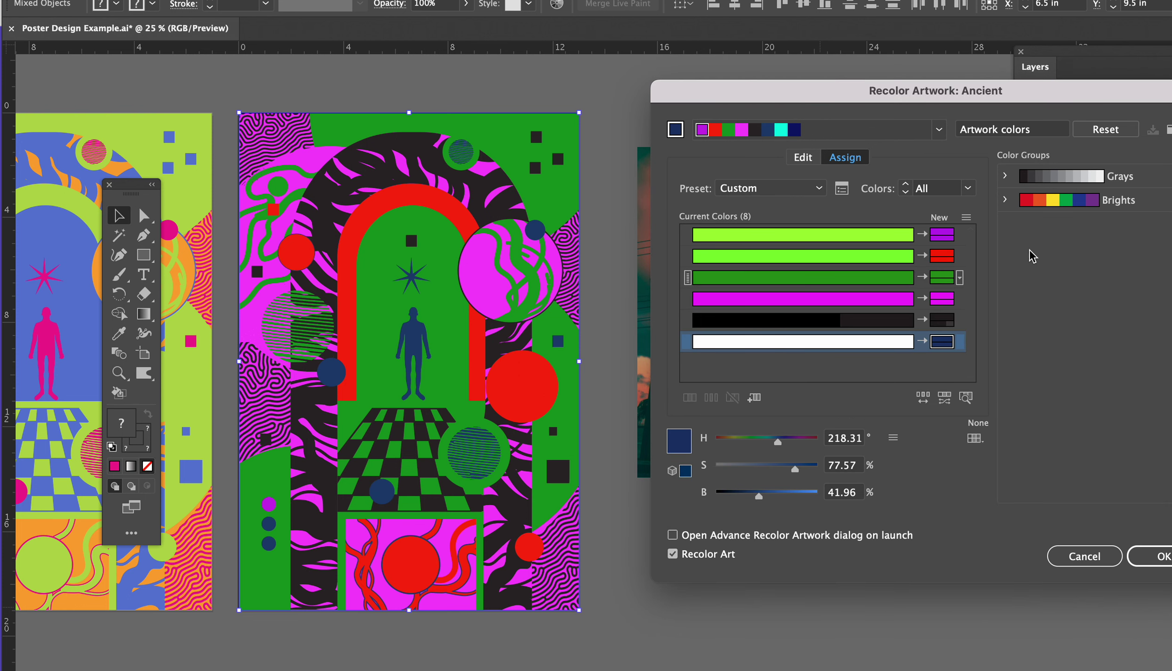
{"action": "left_click_drag", "start_coordinate": [998, 102], "coordinate": [924, 83]}
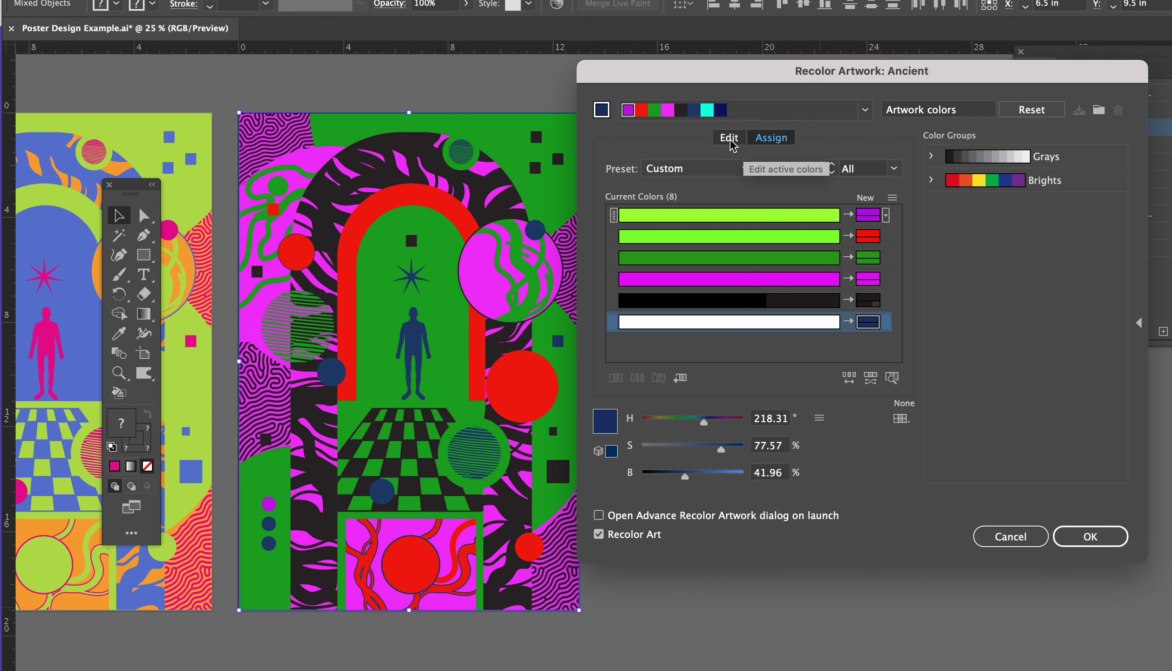
Step: Switch the Recolor Artwork preset to Color Harmony
{"action": "left_click", "coordinate": [748, 169]}
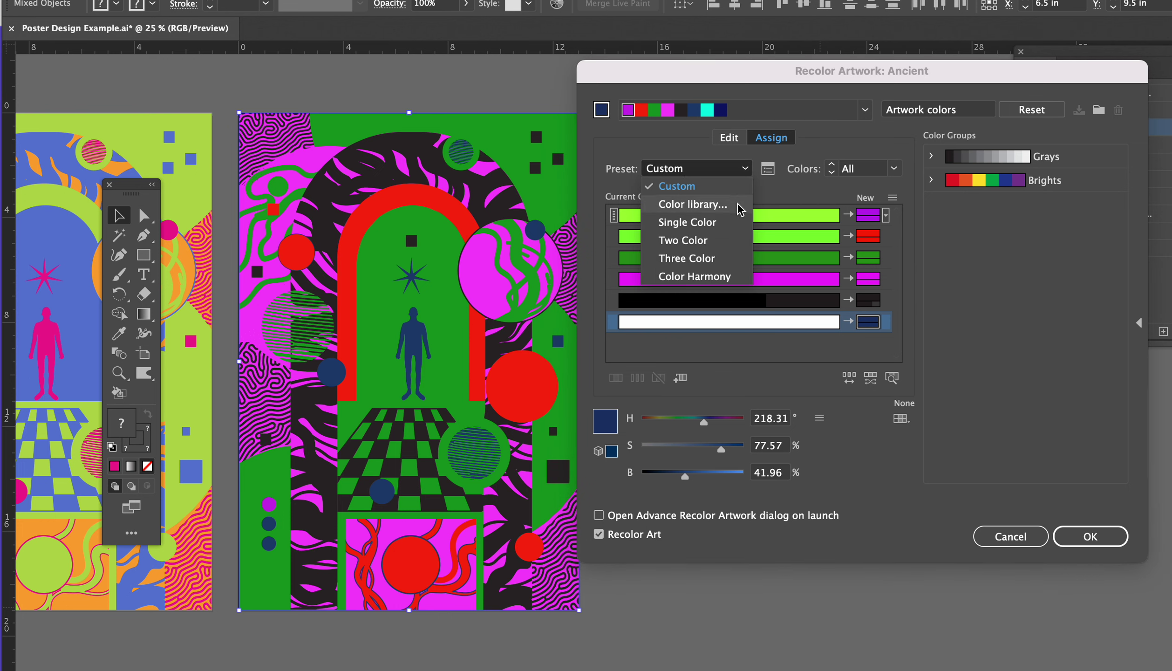
{"action": "left_click", "coordinate": [699, 276]}
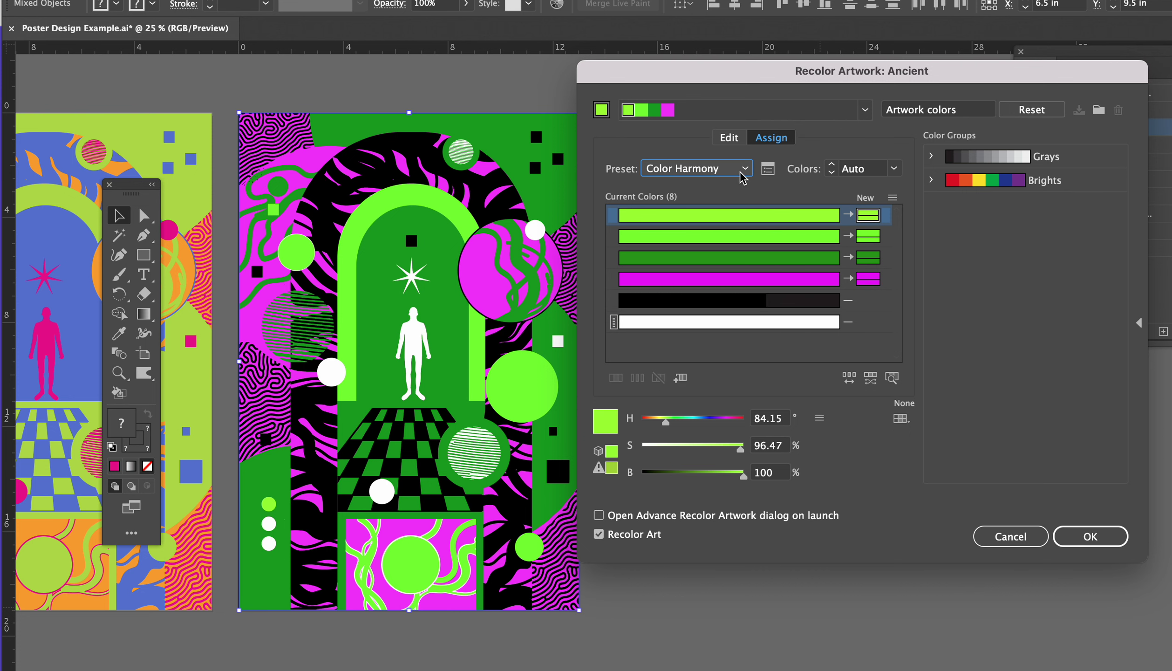
Step: Shift the base harmony colour to yellow, unlink harmony colours and move blue toward purple
{"action": "left_click", "coordinate": [731, 140]}
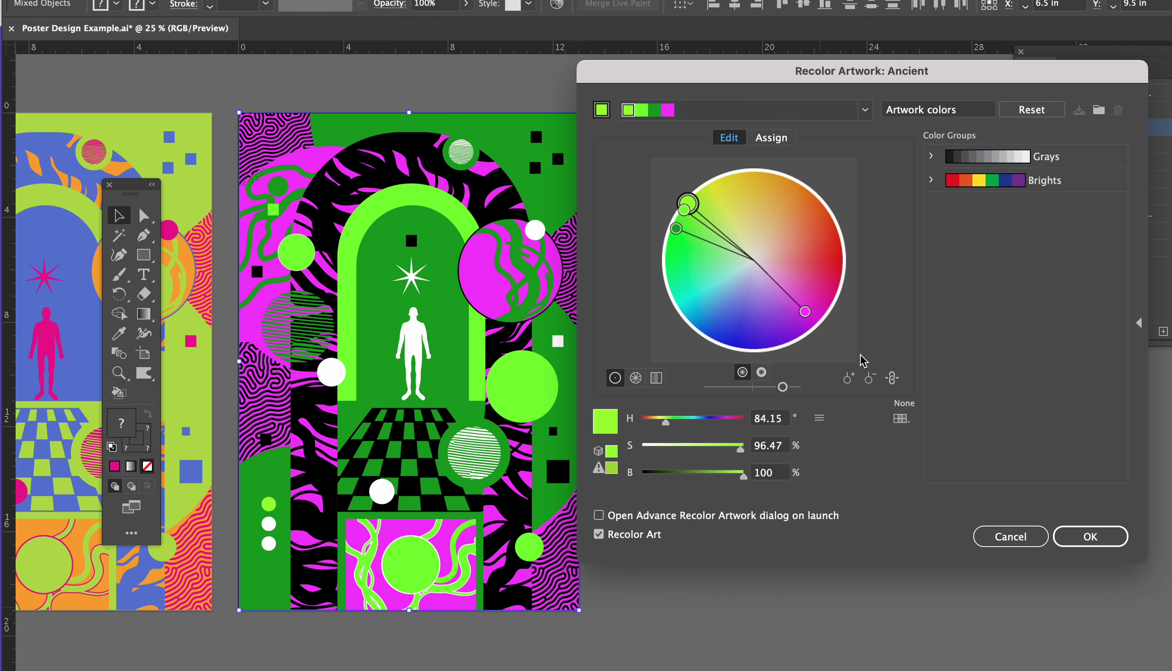
{"action": "left_click_drag", "start_coordinate": [688, 203], "coordinate": [769, 182]}
{"action": "left_click", "coordinate": [893, 379]}
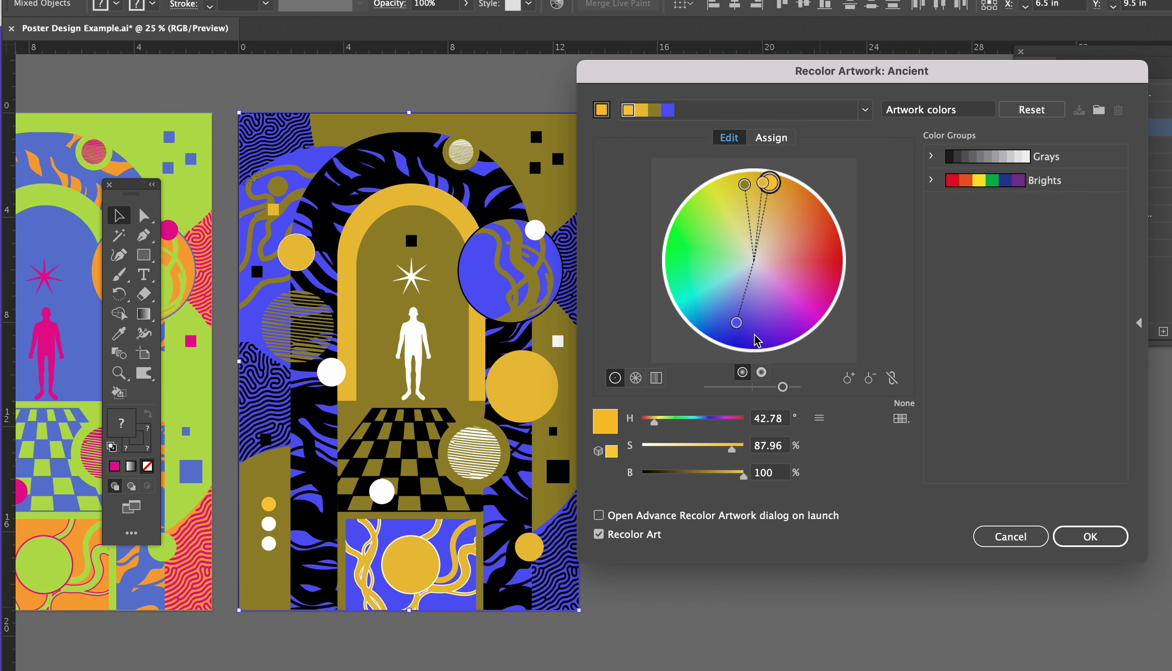
{"action": "left_click_drag", "start_coordinate": [738, 323], "coordinate": [701, 278]}
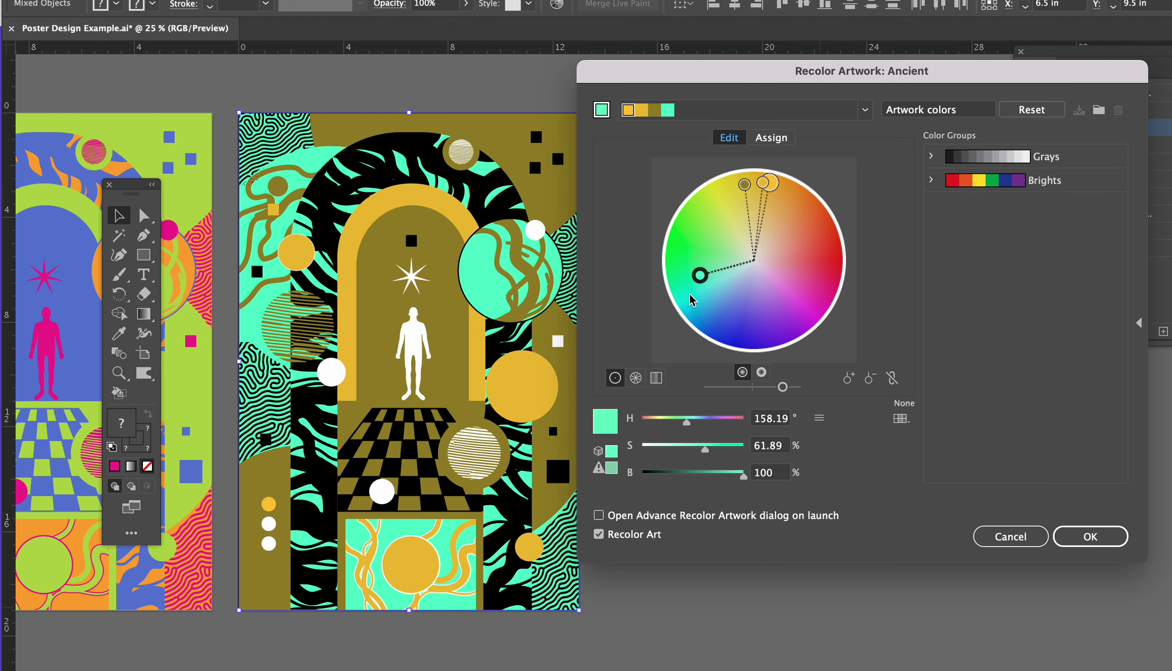
Step: Toggle the wheel between segmented, bar and smooth colour wheel displays
{"action": "left_click", "coordinate": [636, 379]}
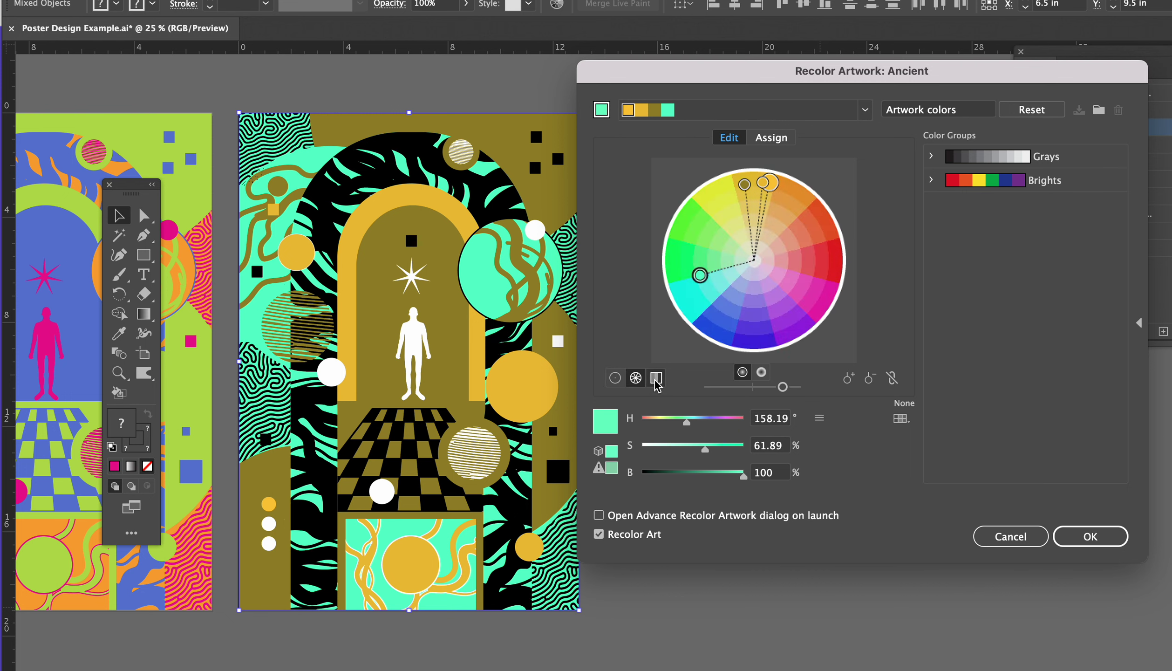
{"action": "left_click", "coordinate": [656, 378]}
{"action": "left_click", "coordinate": [636, 378]}
{"action": "left_click", "coordinate": [615, 377]}
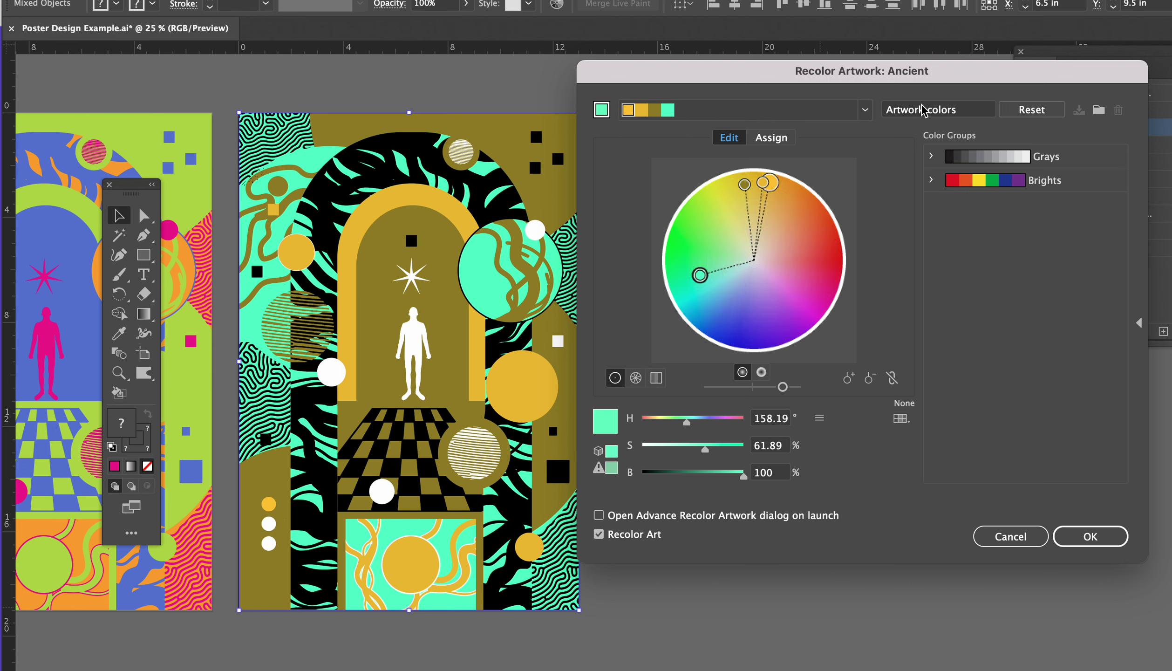
Step: Try the Tetrad 2 harmony rule, then apply Triad 3 instead
{"action": "left_click", "coordinate": [865, 110]}
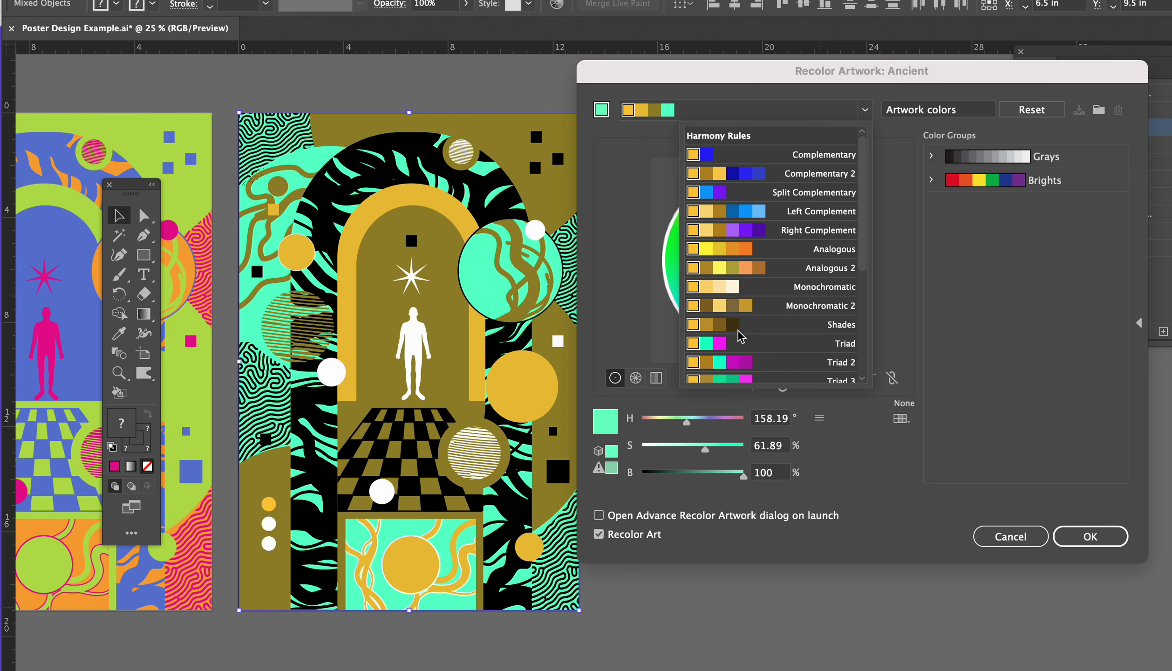
{"action": "scroll", "coordinate": [827, 283], "scroll_direction": "down", "scroll_amount": 4}
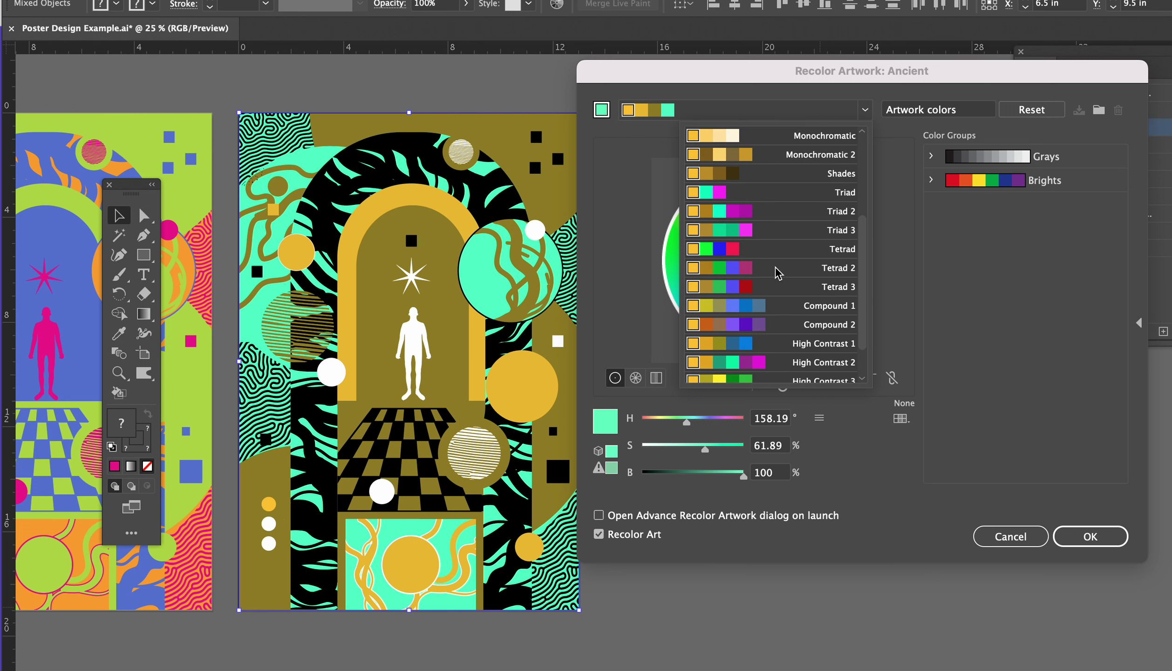
{"action": "left_click", "coordinate": [749, 270]}
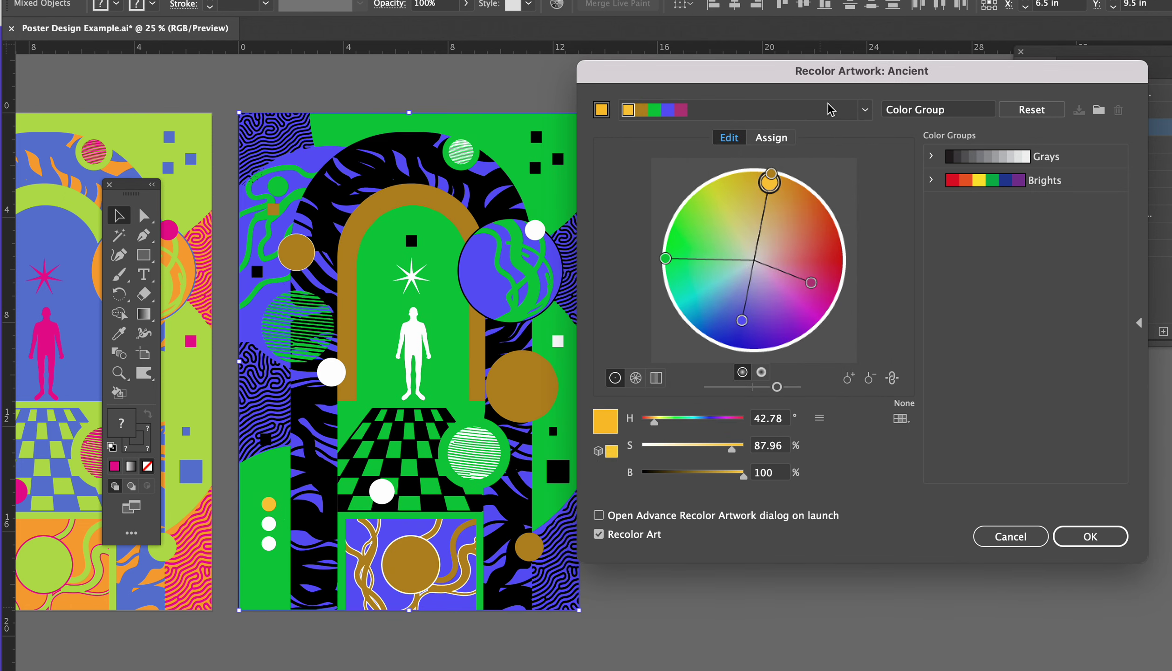
{"action": "left_click", "coordinate": [865, 111]}
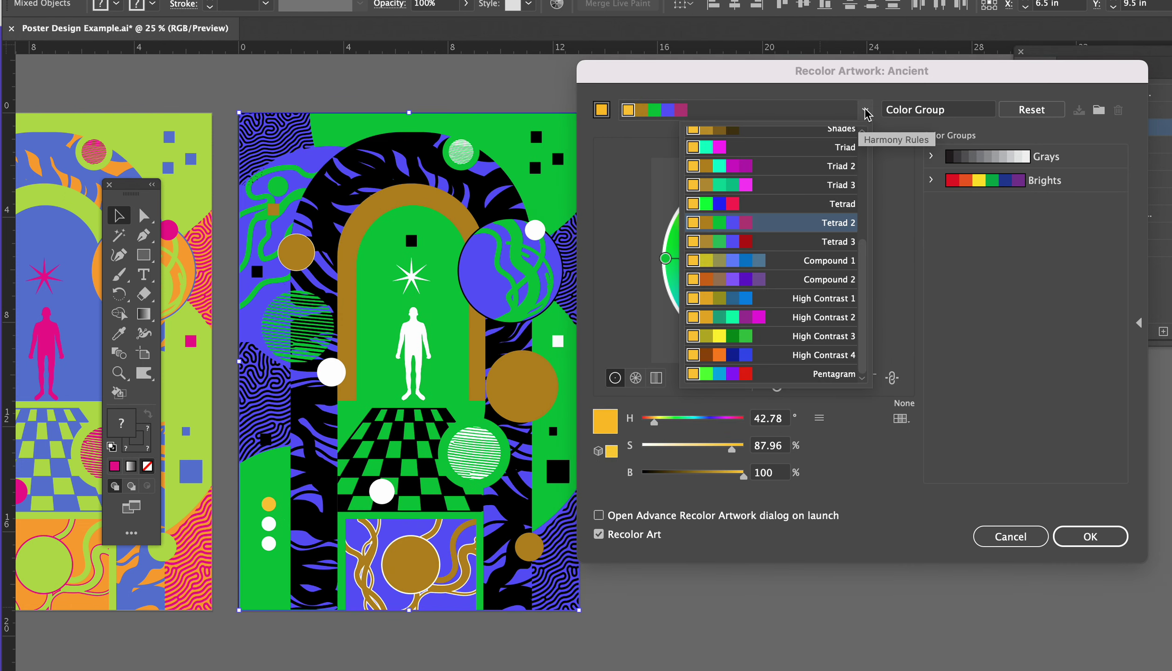
{"action": "left_click", "coordinate": [810, 191]}
Step: Drag the triad's top and green harmony colours toward pure yellow
{"action": "left_click_drag", "start_coordinate": [766, 182], "coordinate": [720, 191]}
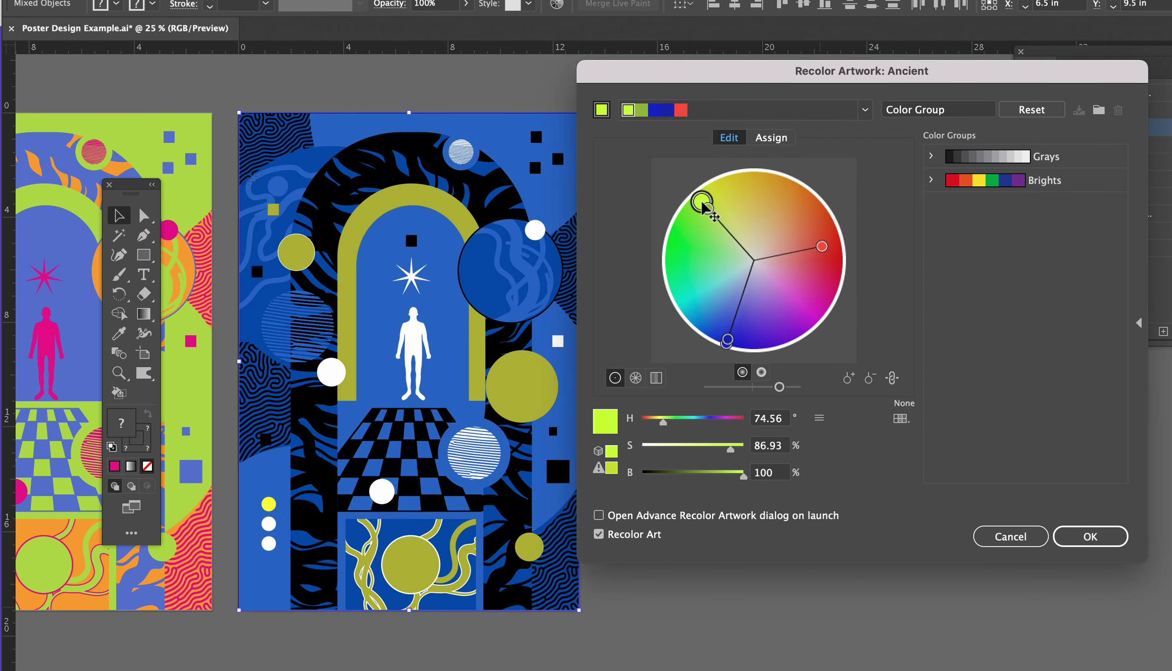
{"action": "mouse_move", "coordinate": [702, 205]}
{"action": "left_mouse_down"}
{"action": "mouse_move", "coordinate": [689, 197]}
{"action": "mouse_move", "coordinate": [709, 183]}
{"action": "left_mouse_up"}
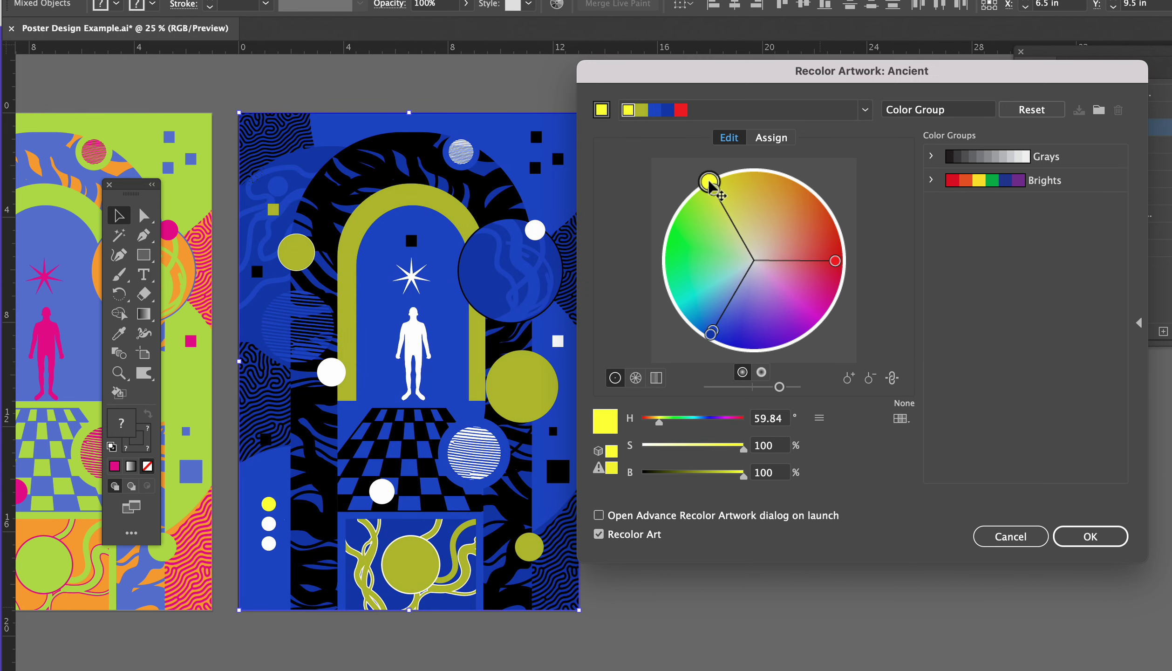
{"action": "left_click_drag", "start_coordinate": [685, 78], "coordinate": [718, 78]}
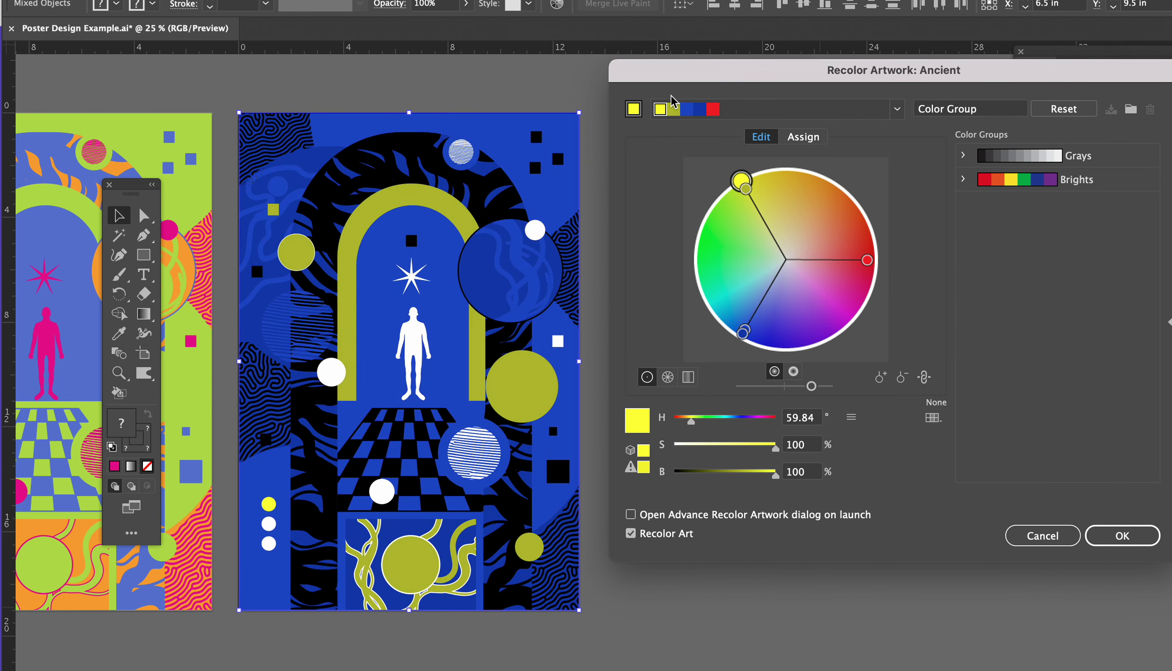